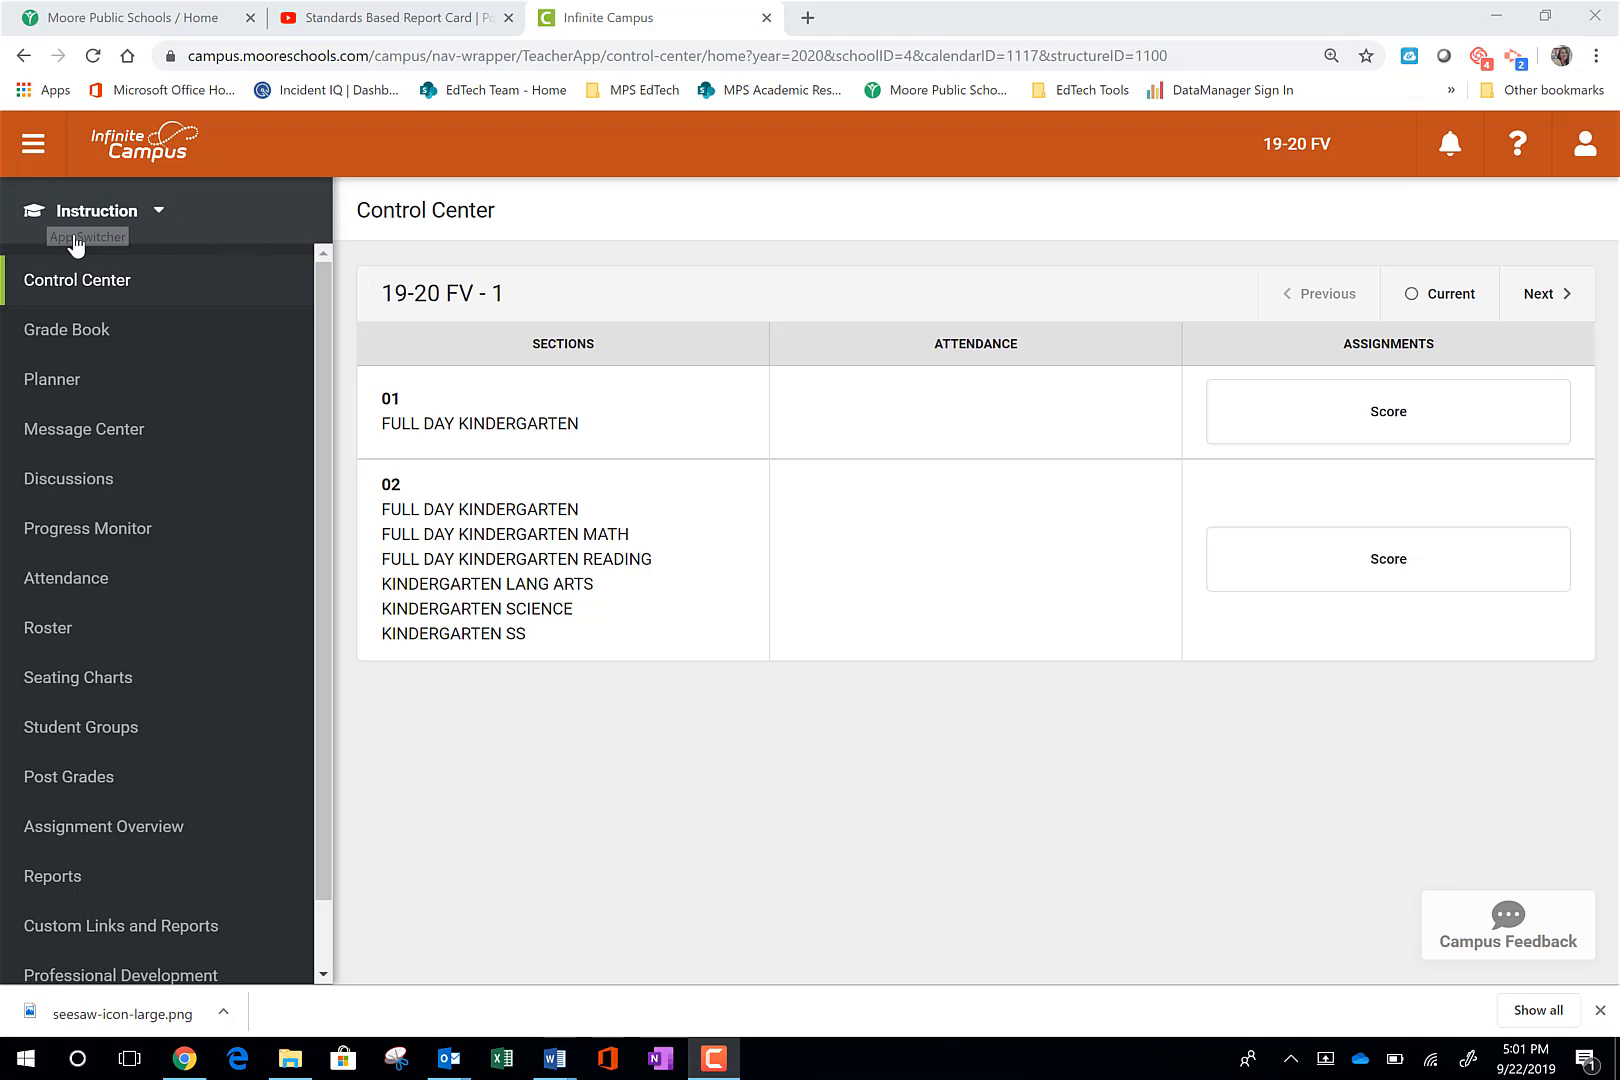
# - Switch to the Campus Tools application and return to Instruction
pyautogui.click(157, 218)
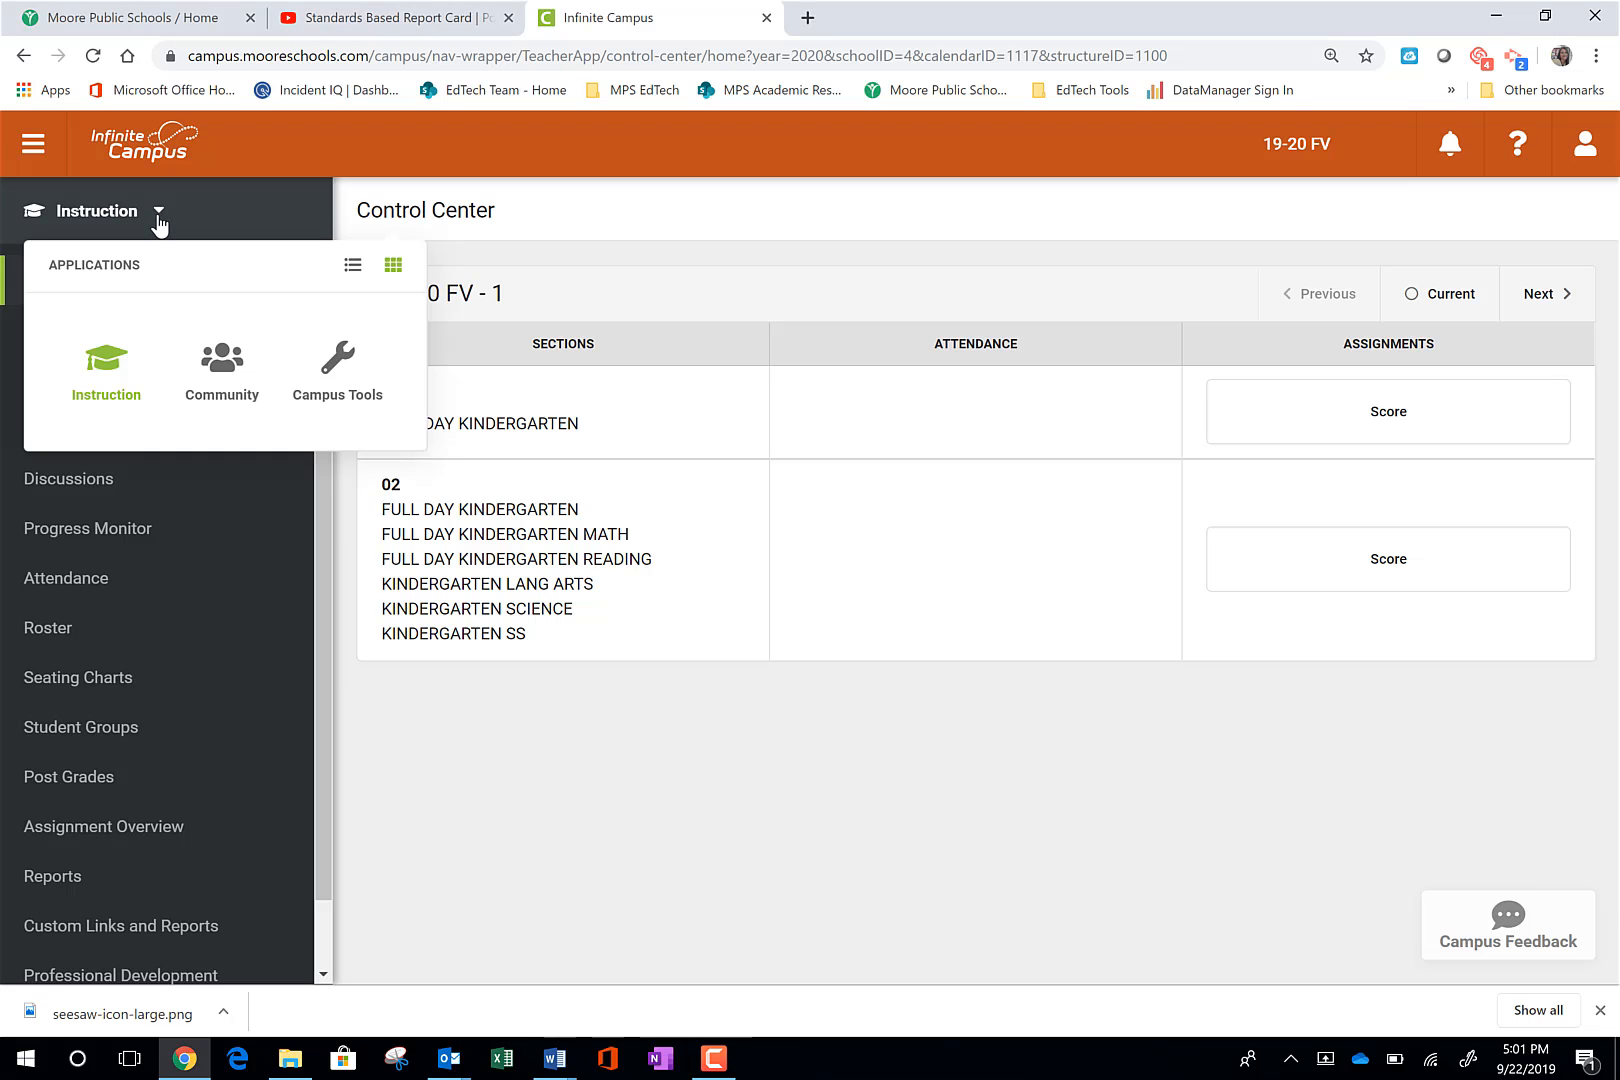
pyautogui.click(340, 398)
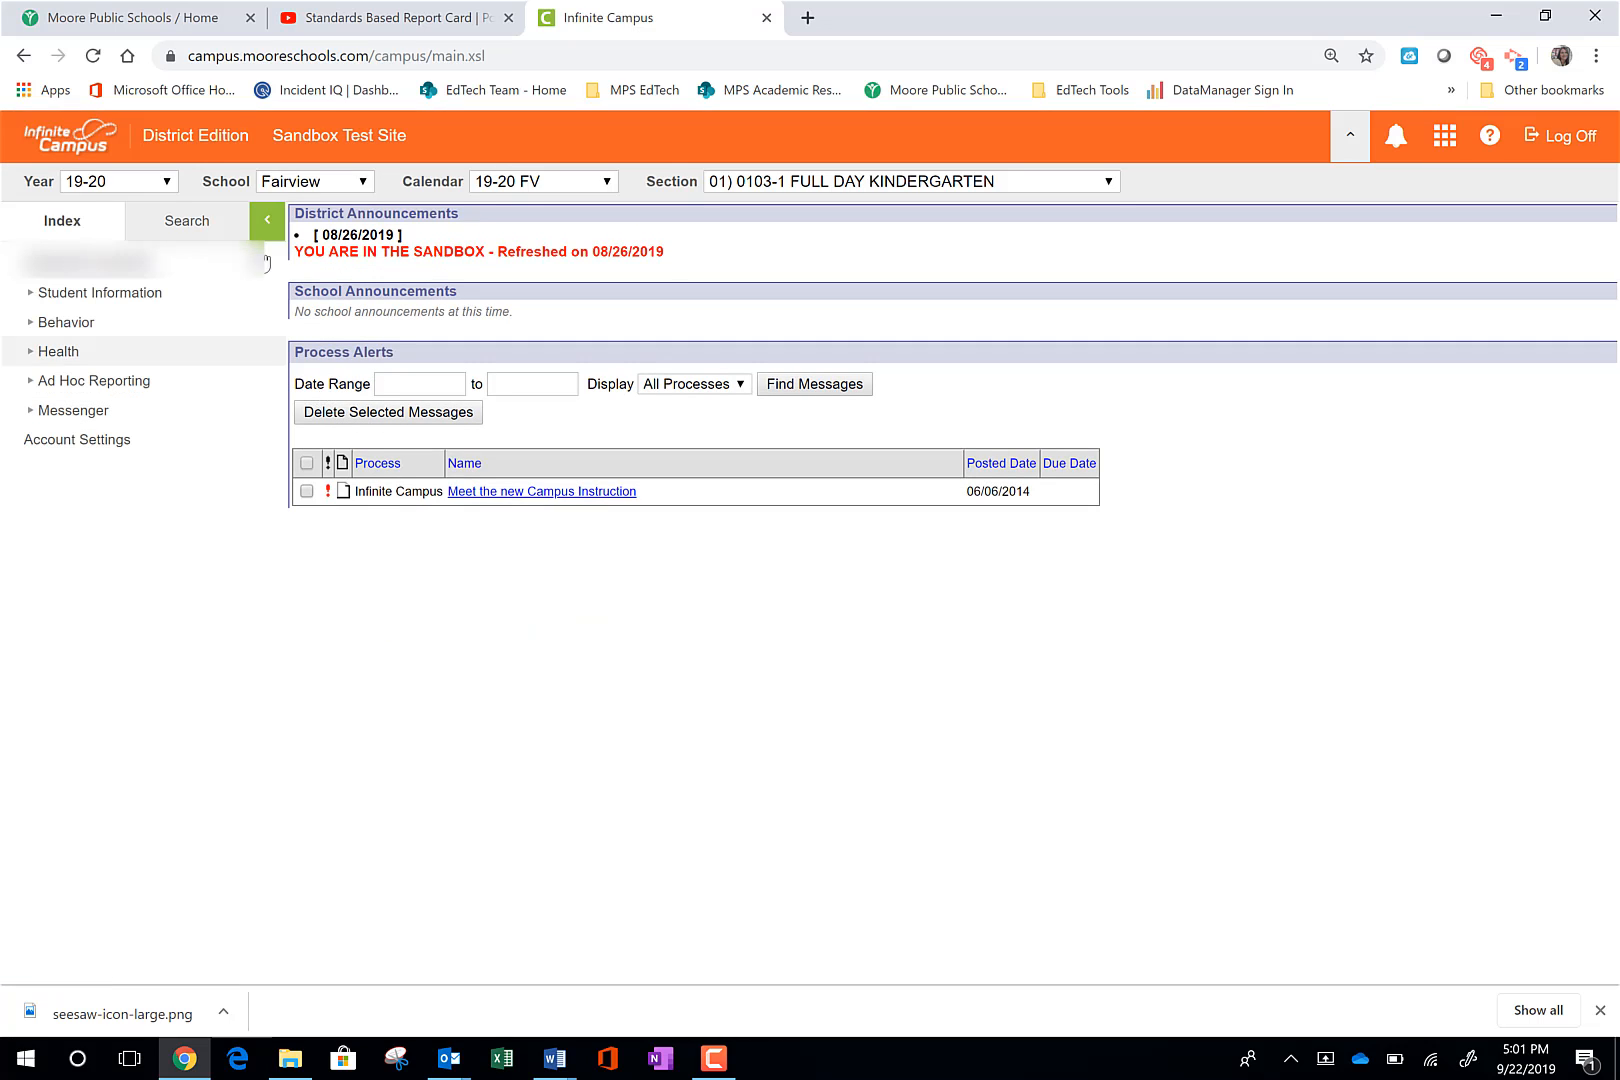
pyautogui.click(1444, 144)
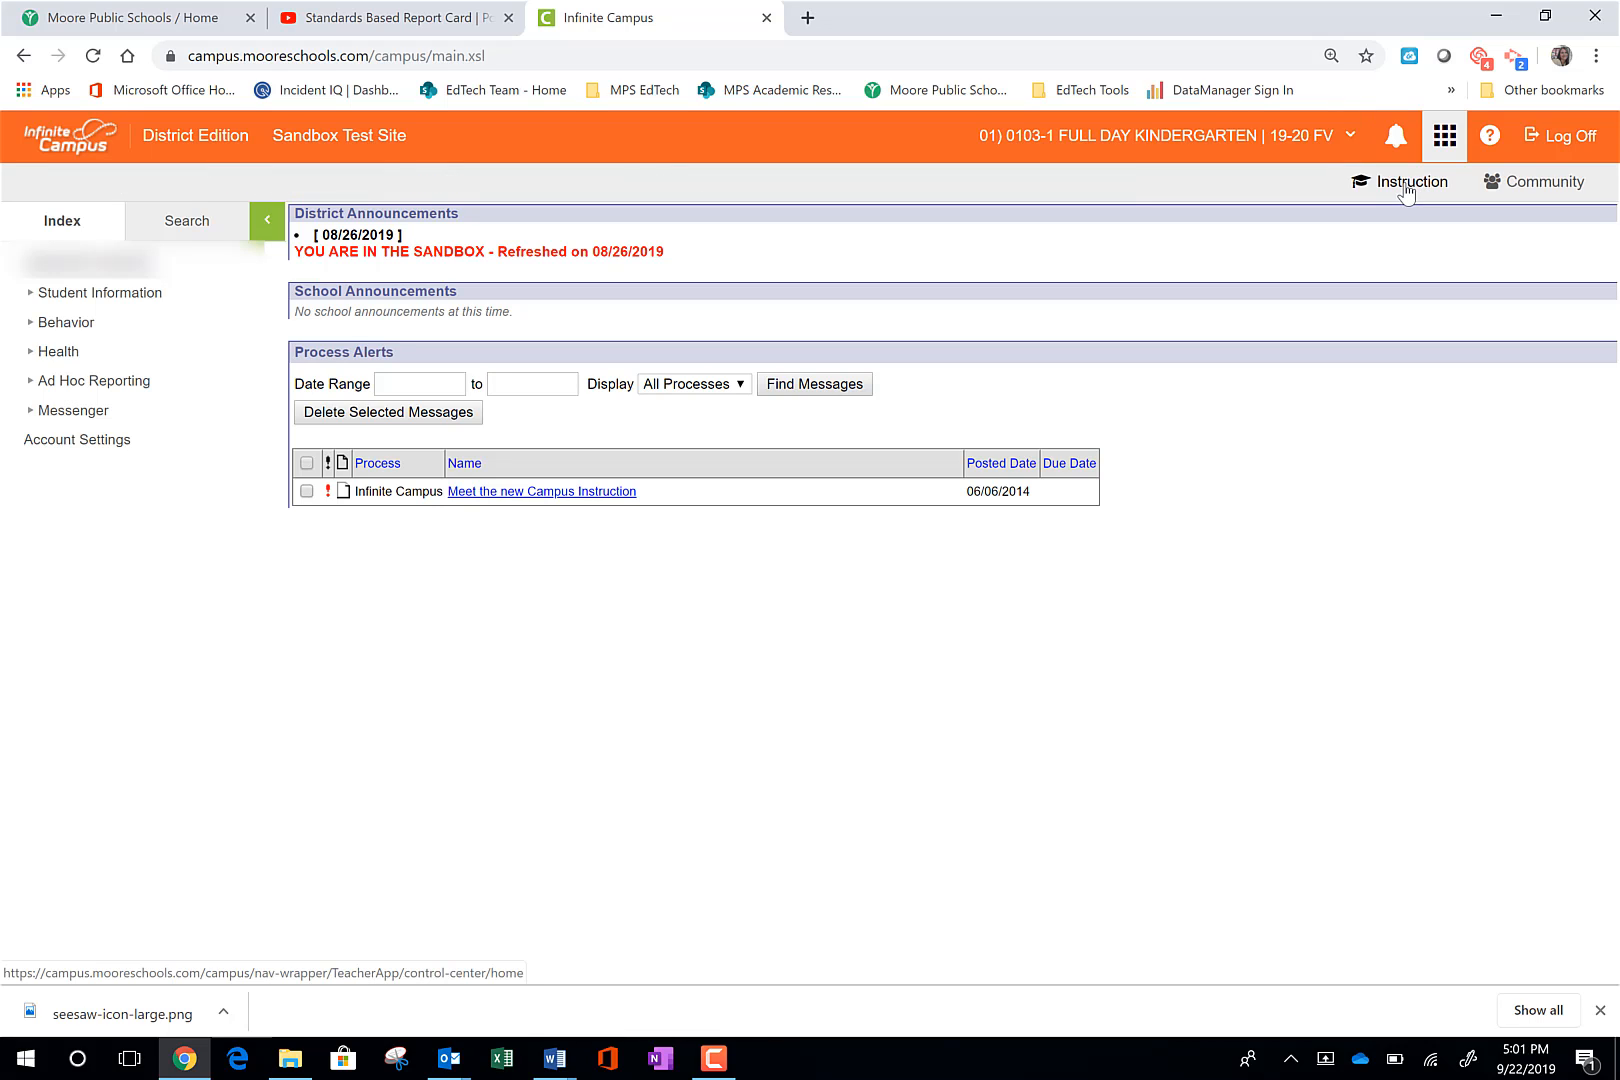
pyautogui.click(1406, 187)
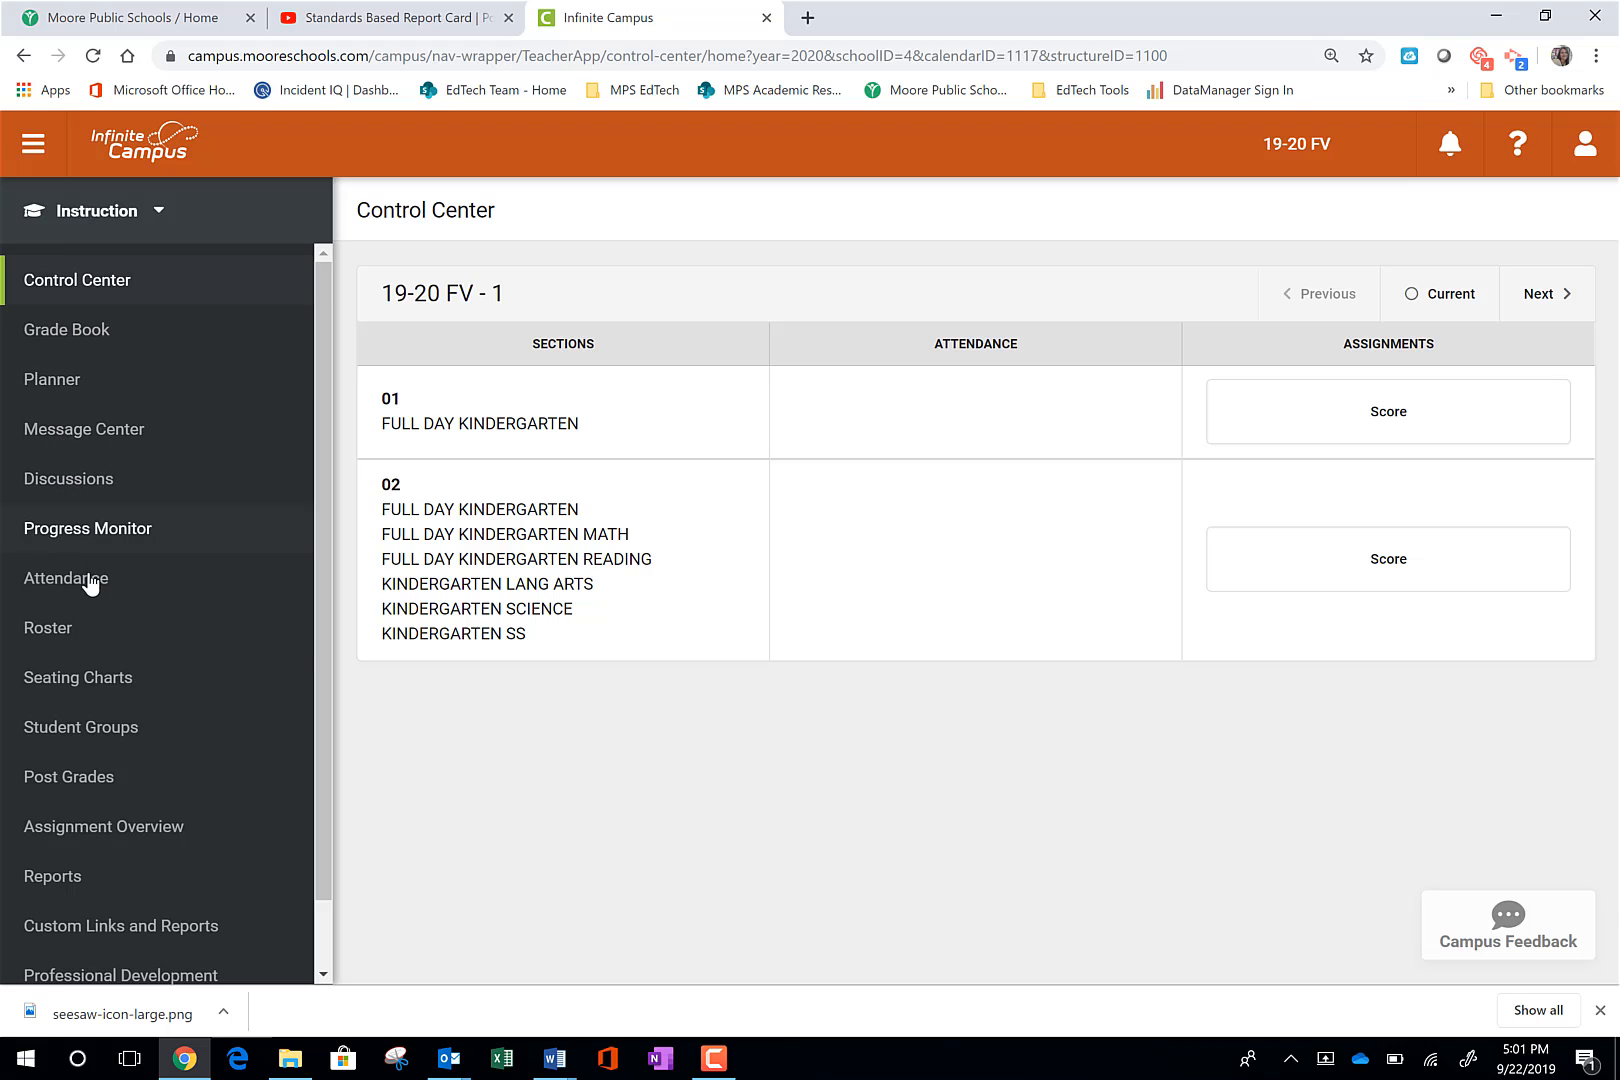
# - Open Post Grades and choose section 01) 0103-1 FULL DAY KINDERGARTEN, reviewing the available terms and grading tasks
pyautogui.click(61, 790)
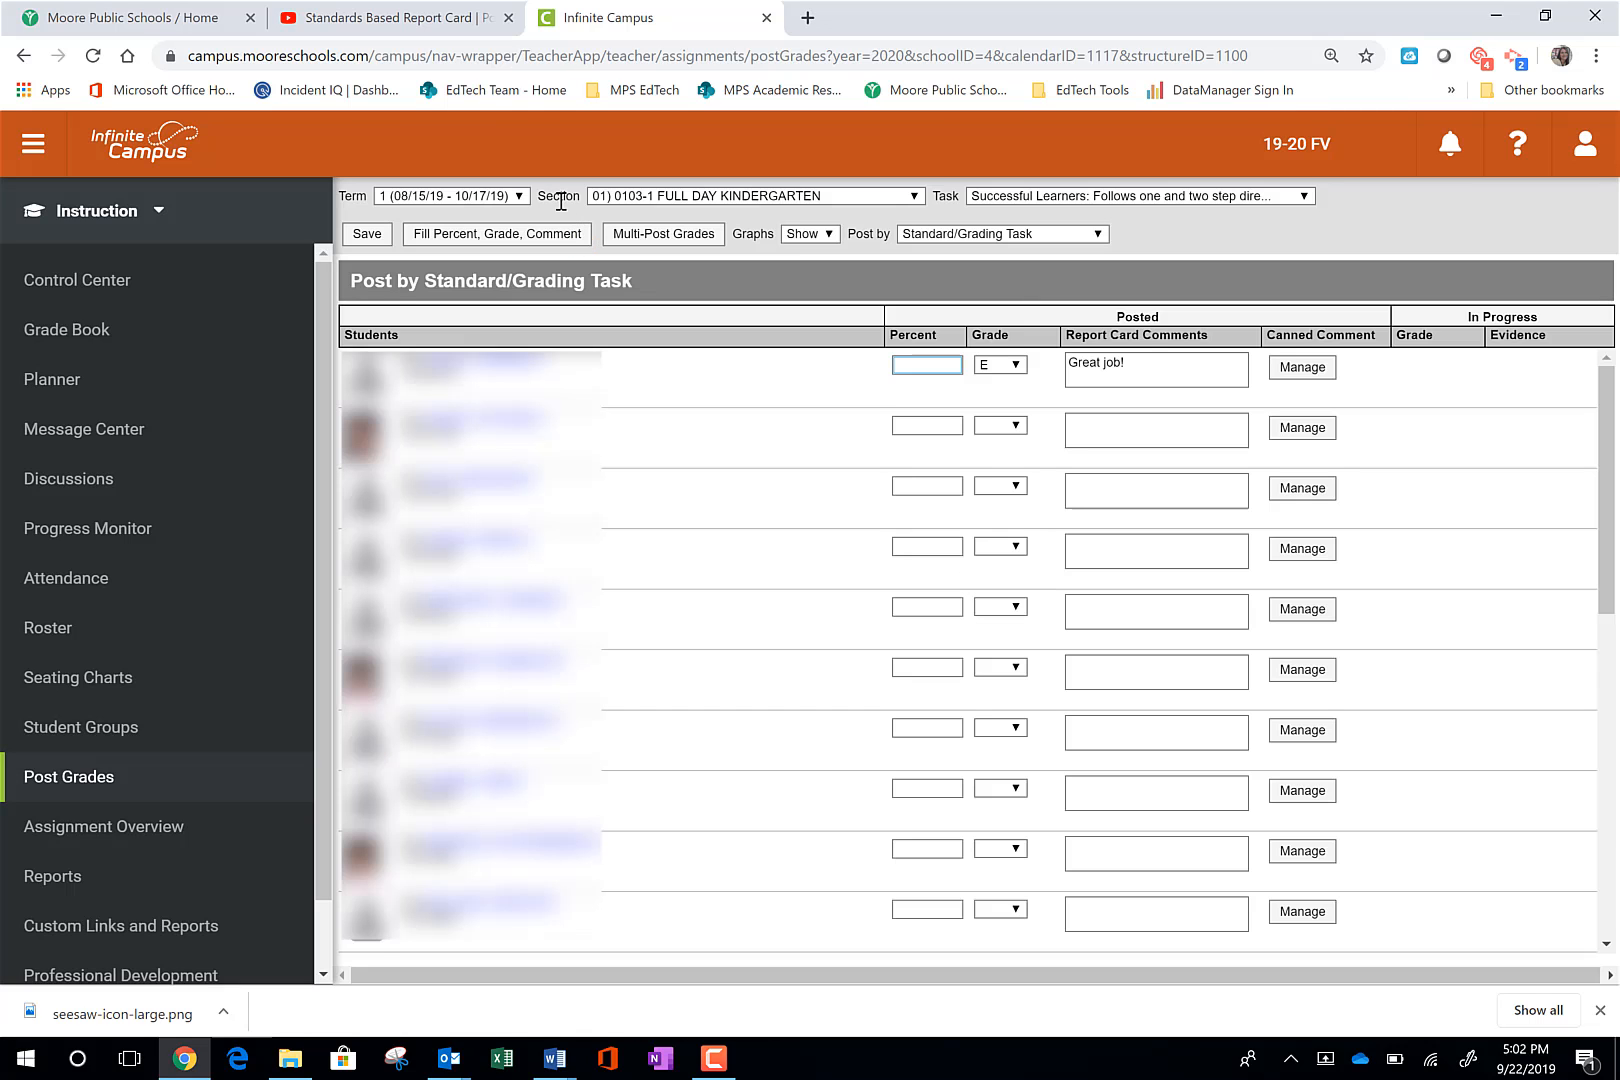
pyautogui.click(518, 198)
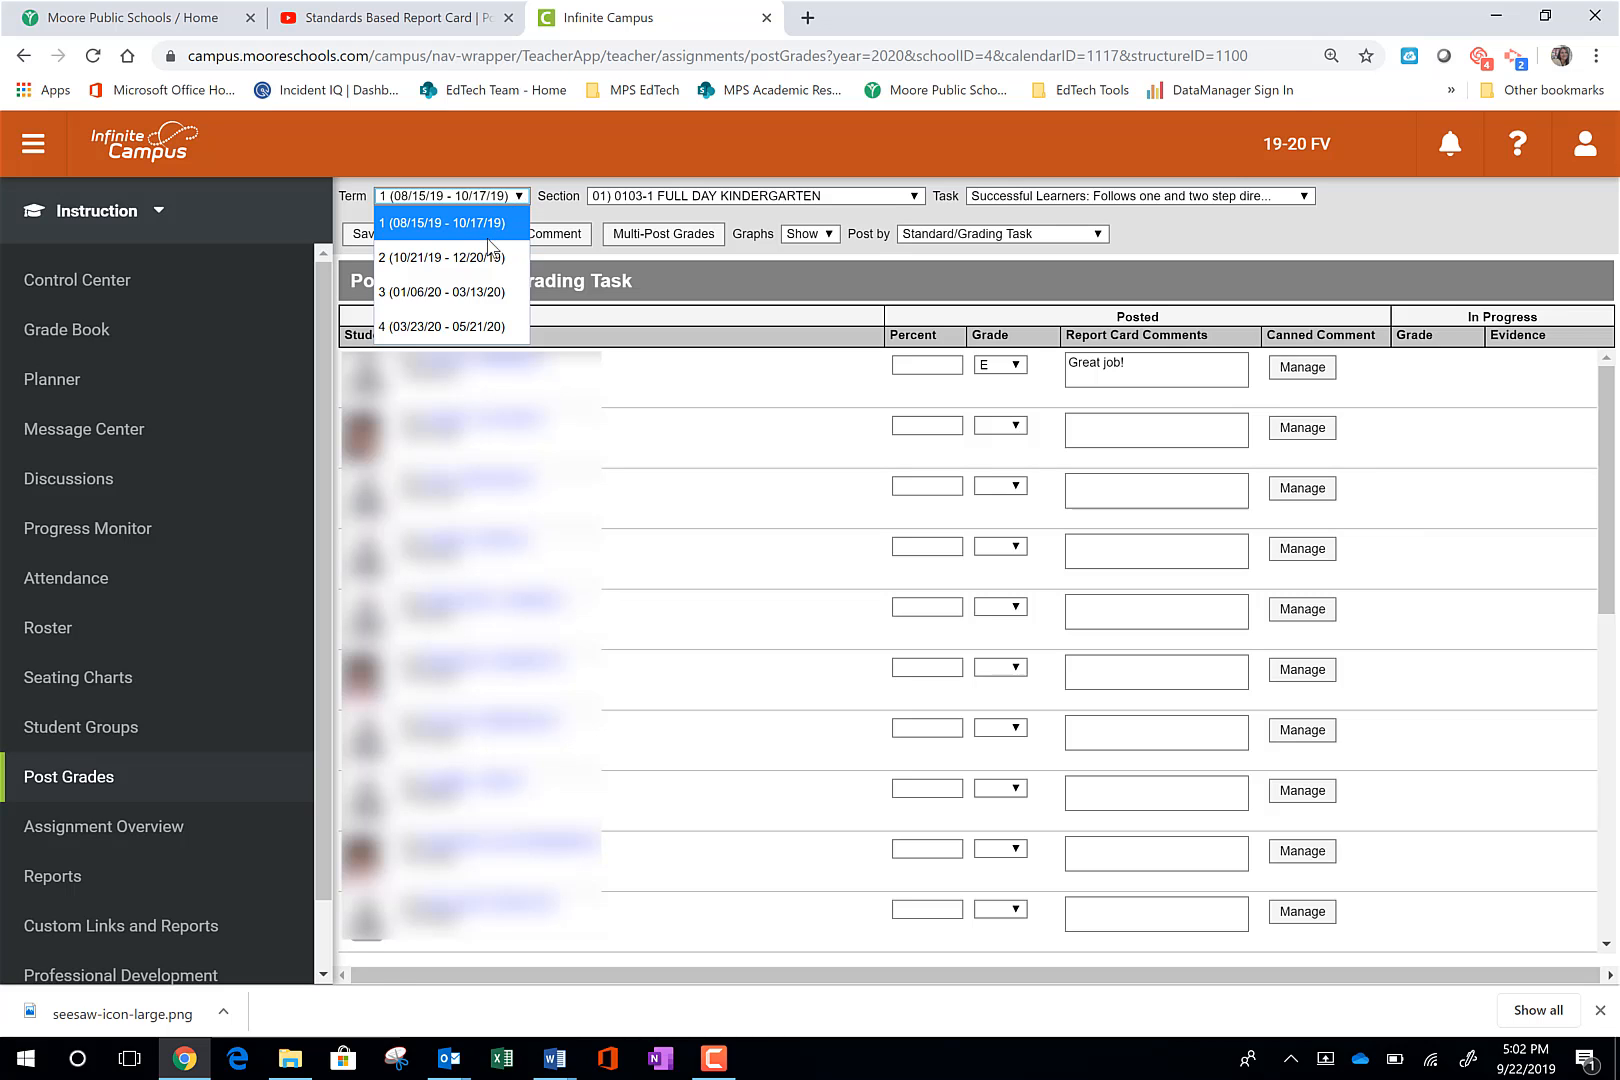
pyautogui.click(725, 197)
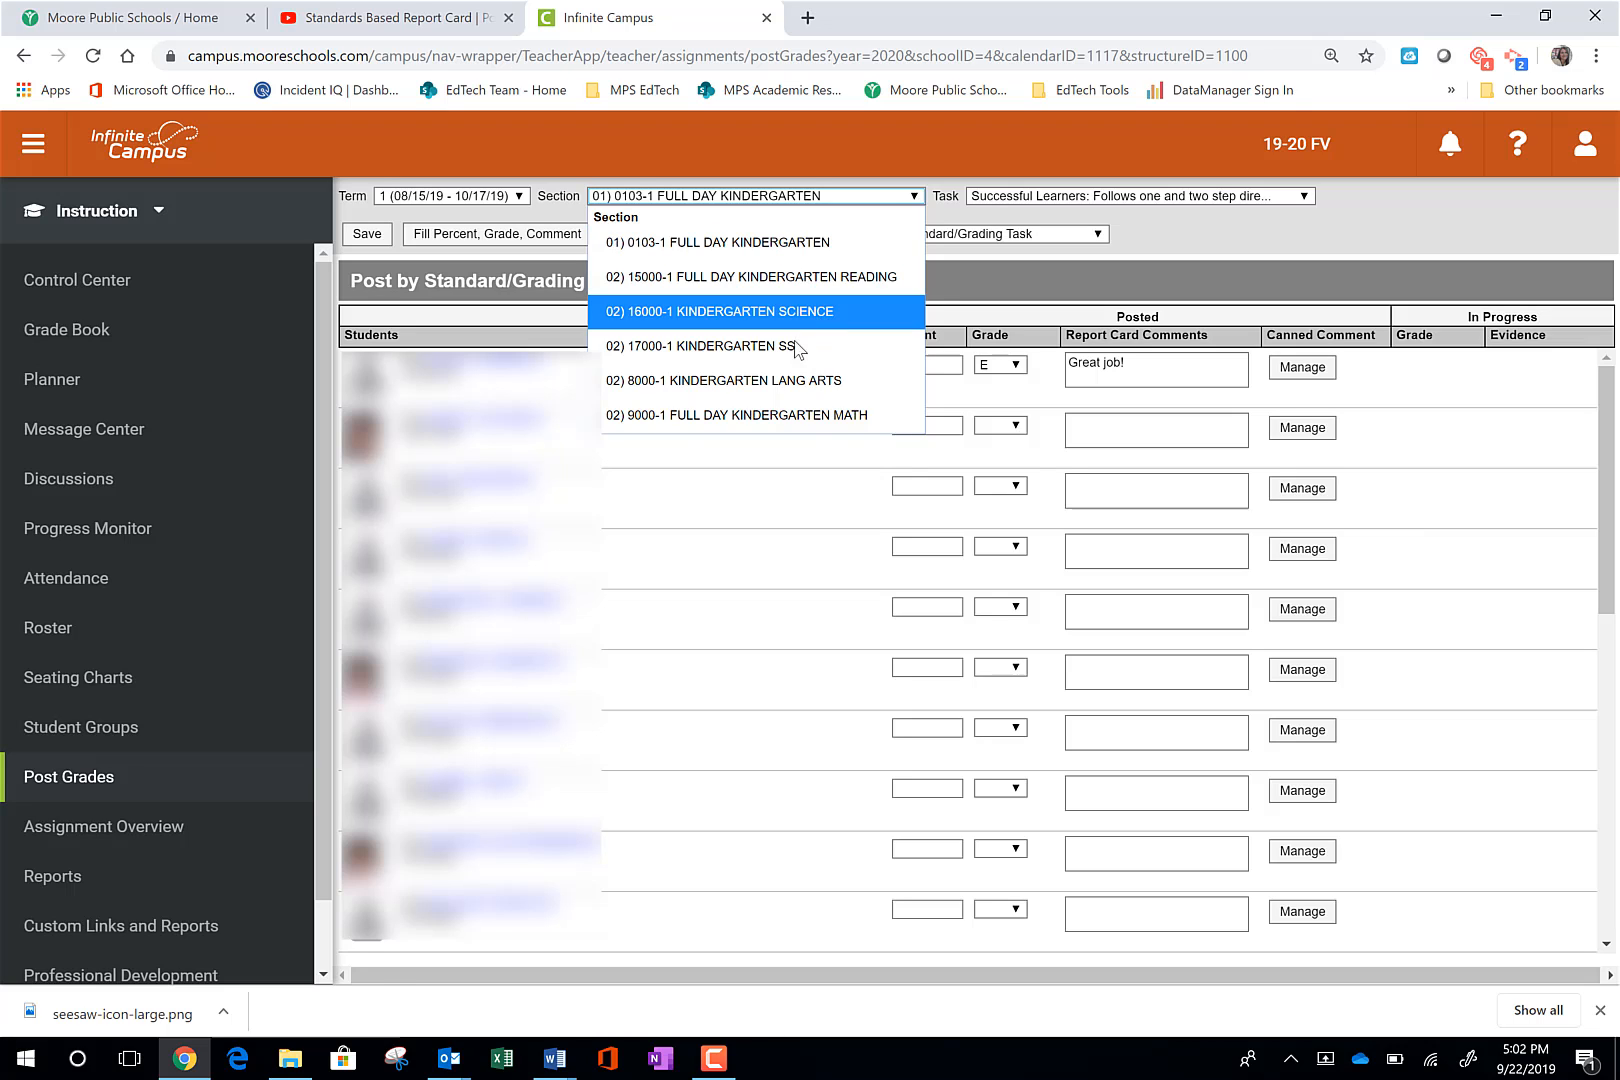
pyautogui.click(815, 248)
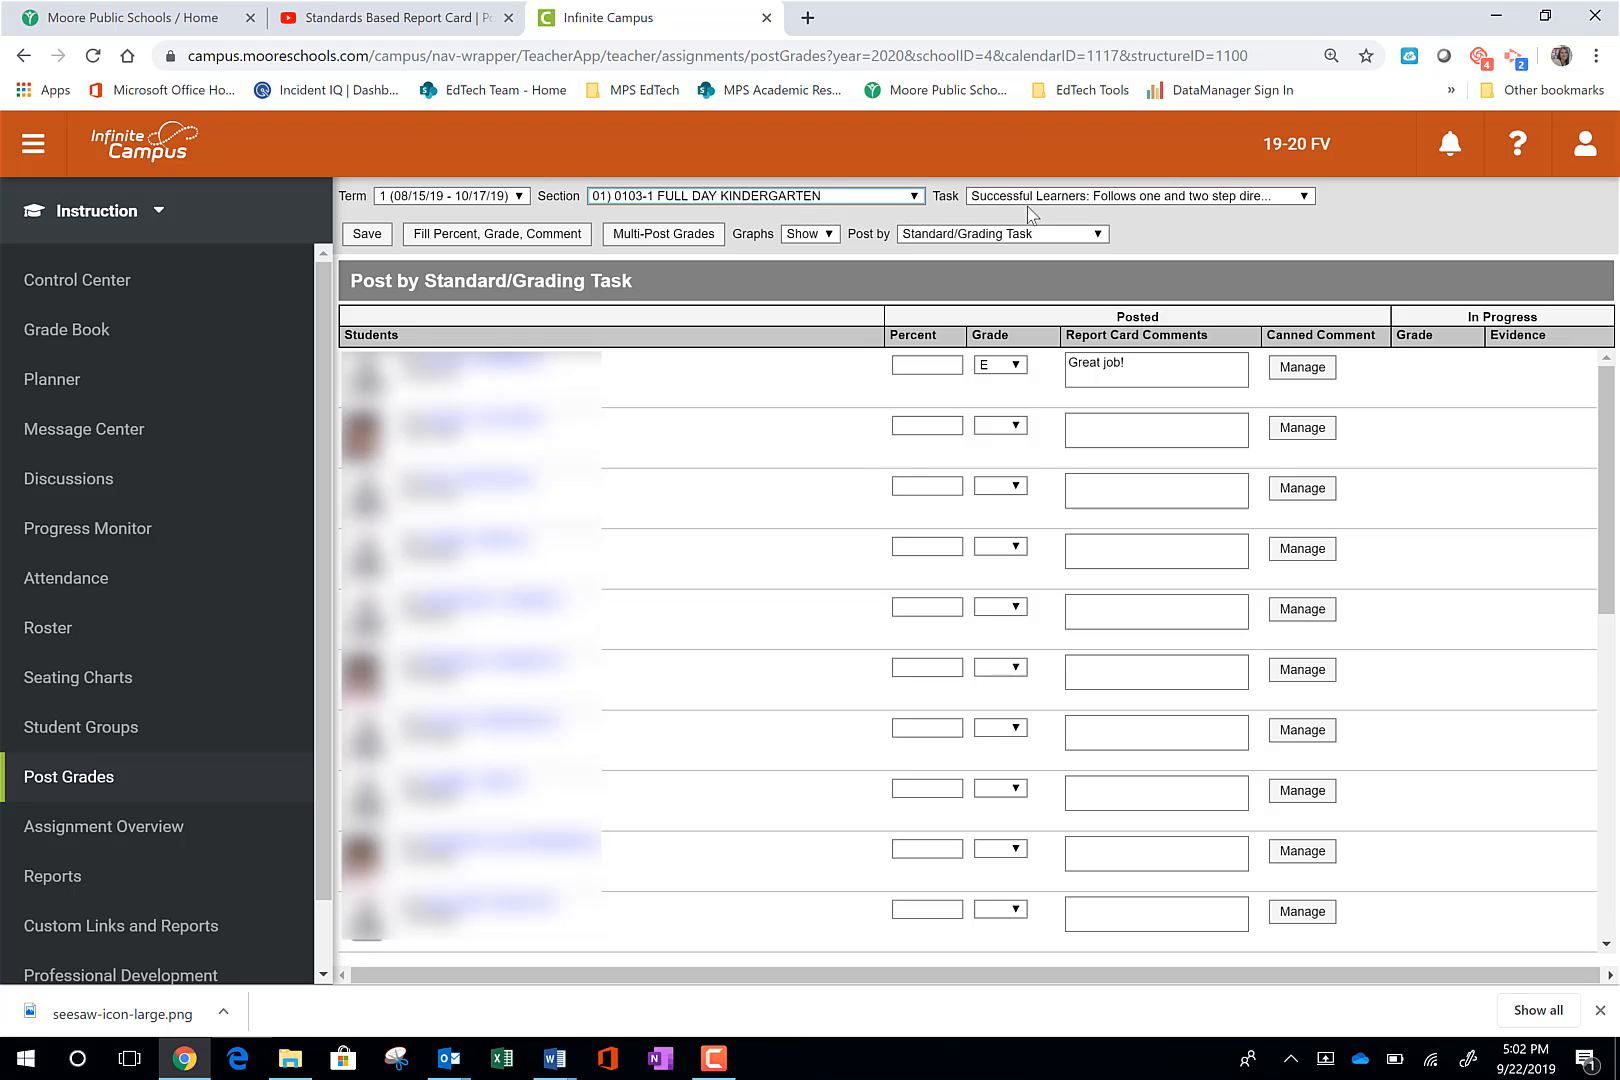
pyautogui.click(1122, 200)
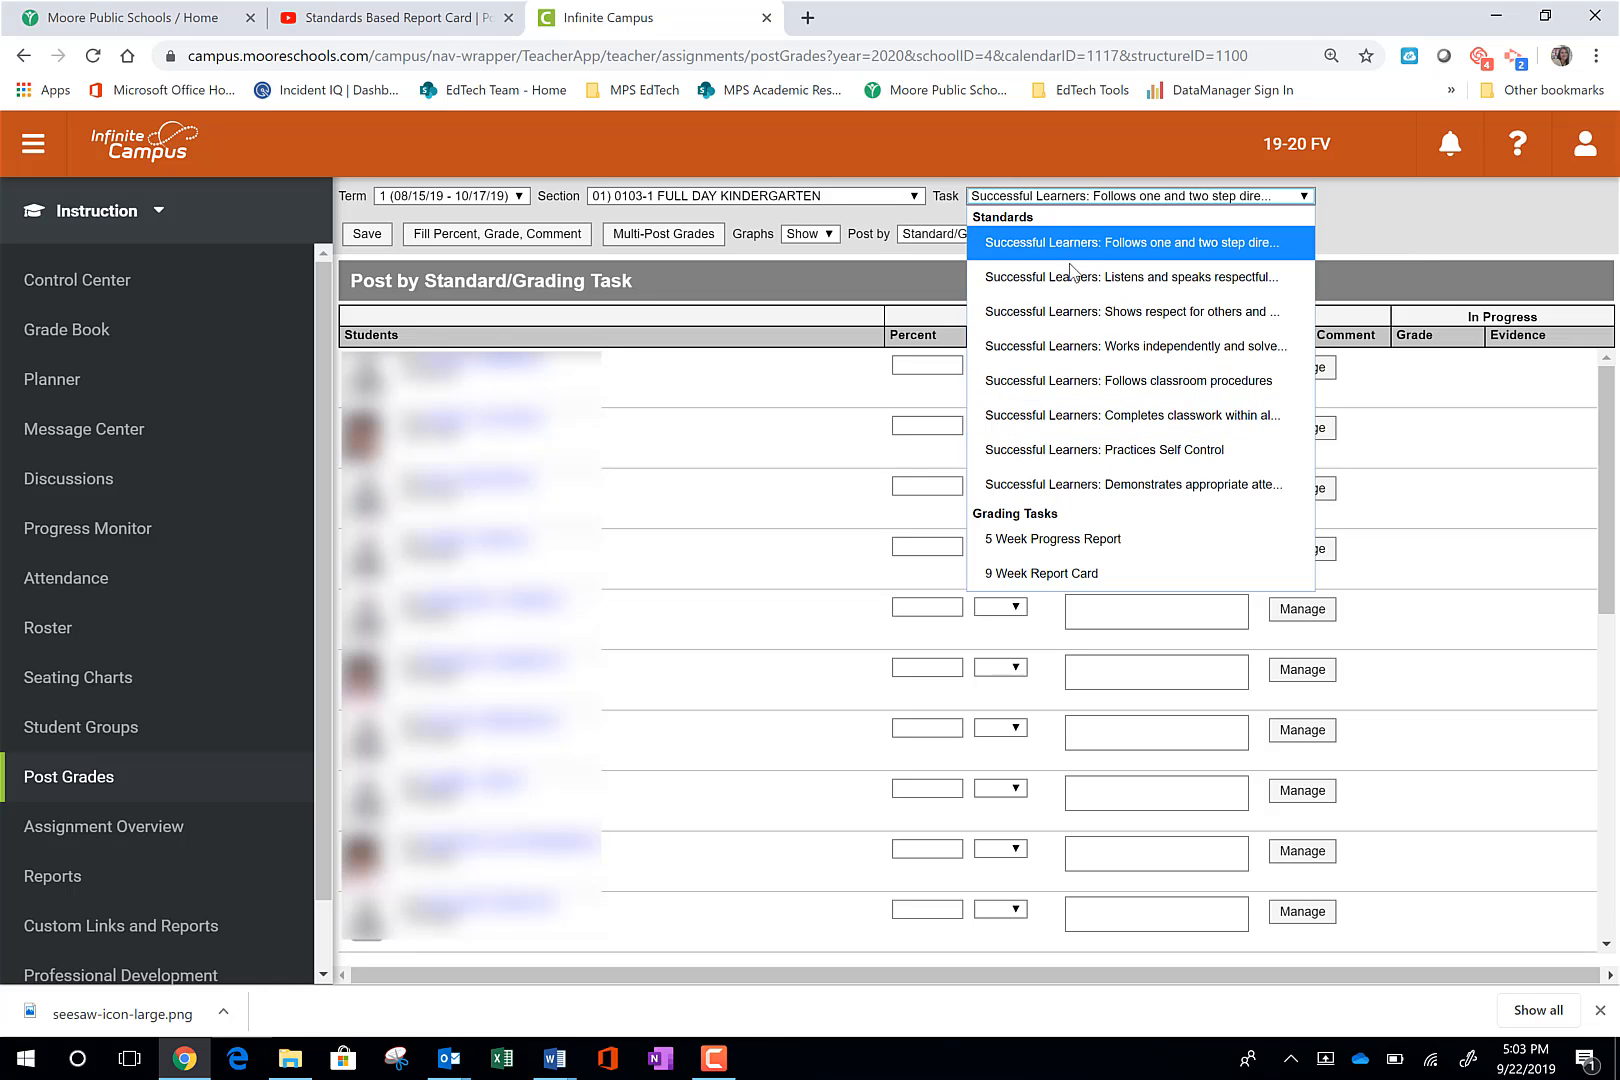
pyautogui.click(850, 262)
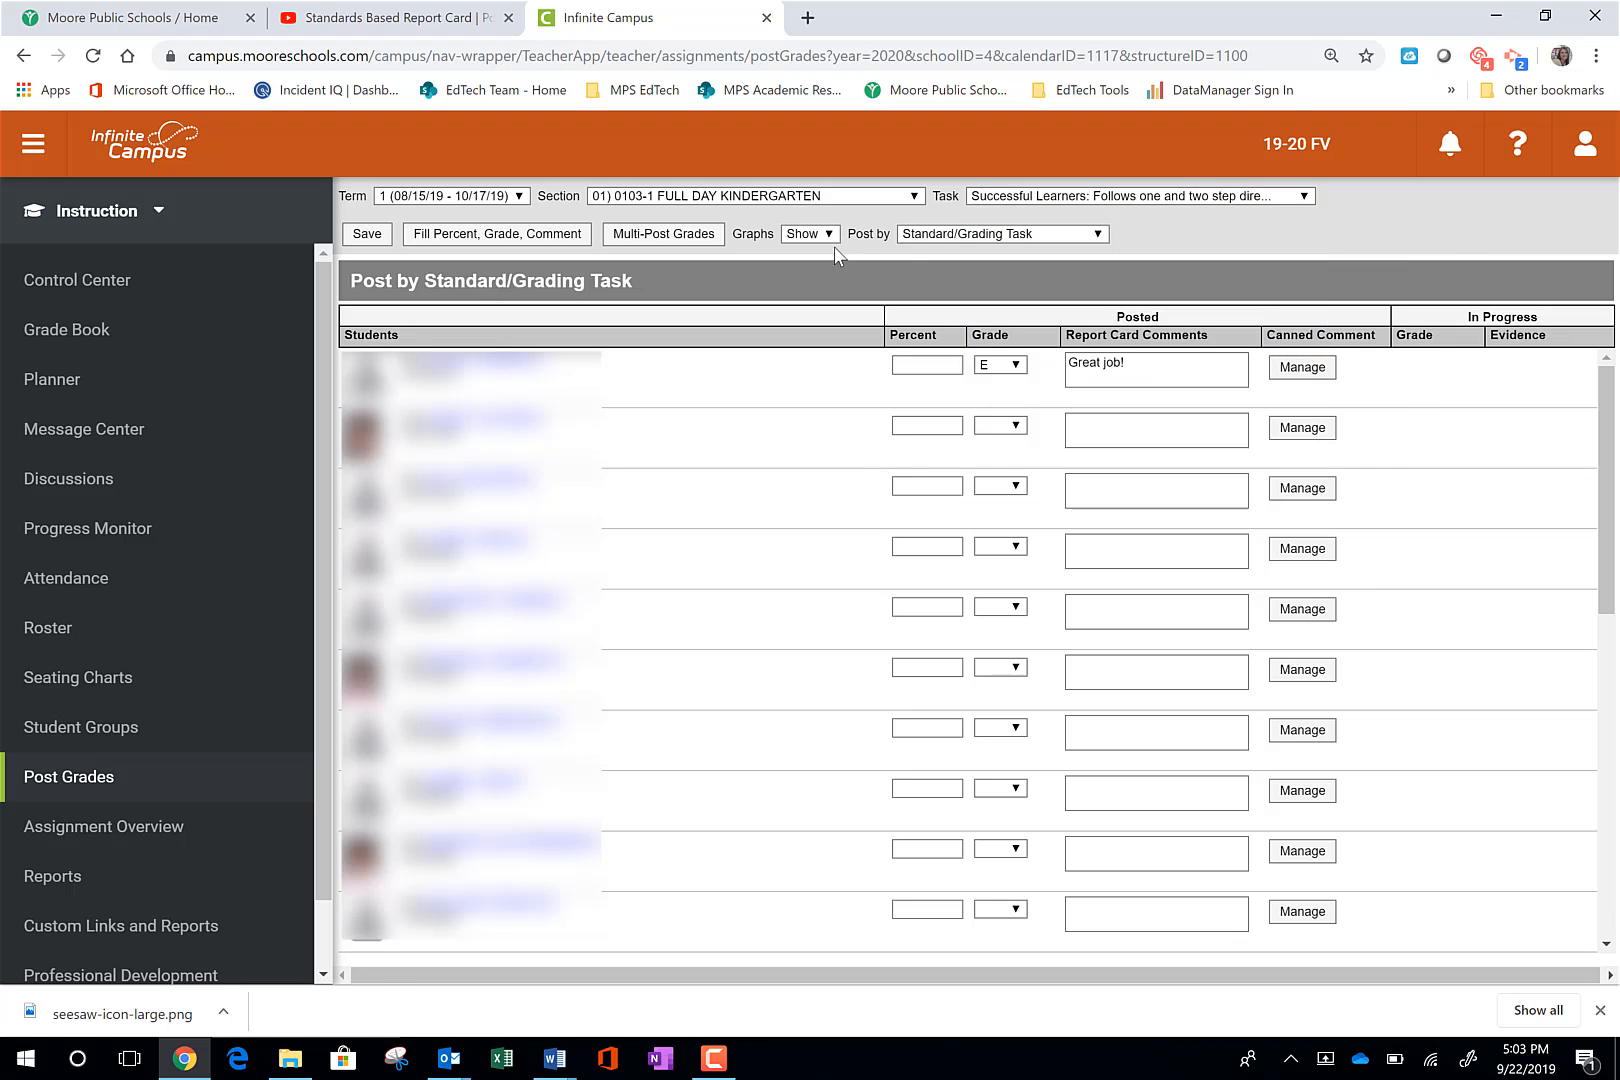
# - Switch grade posting to the Student view, accepting that unsaved data is lost
pyautogui.click(1051, 236)
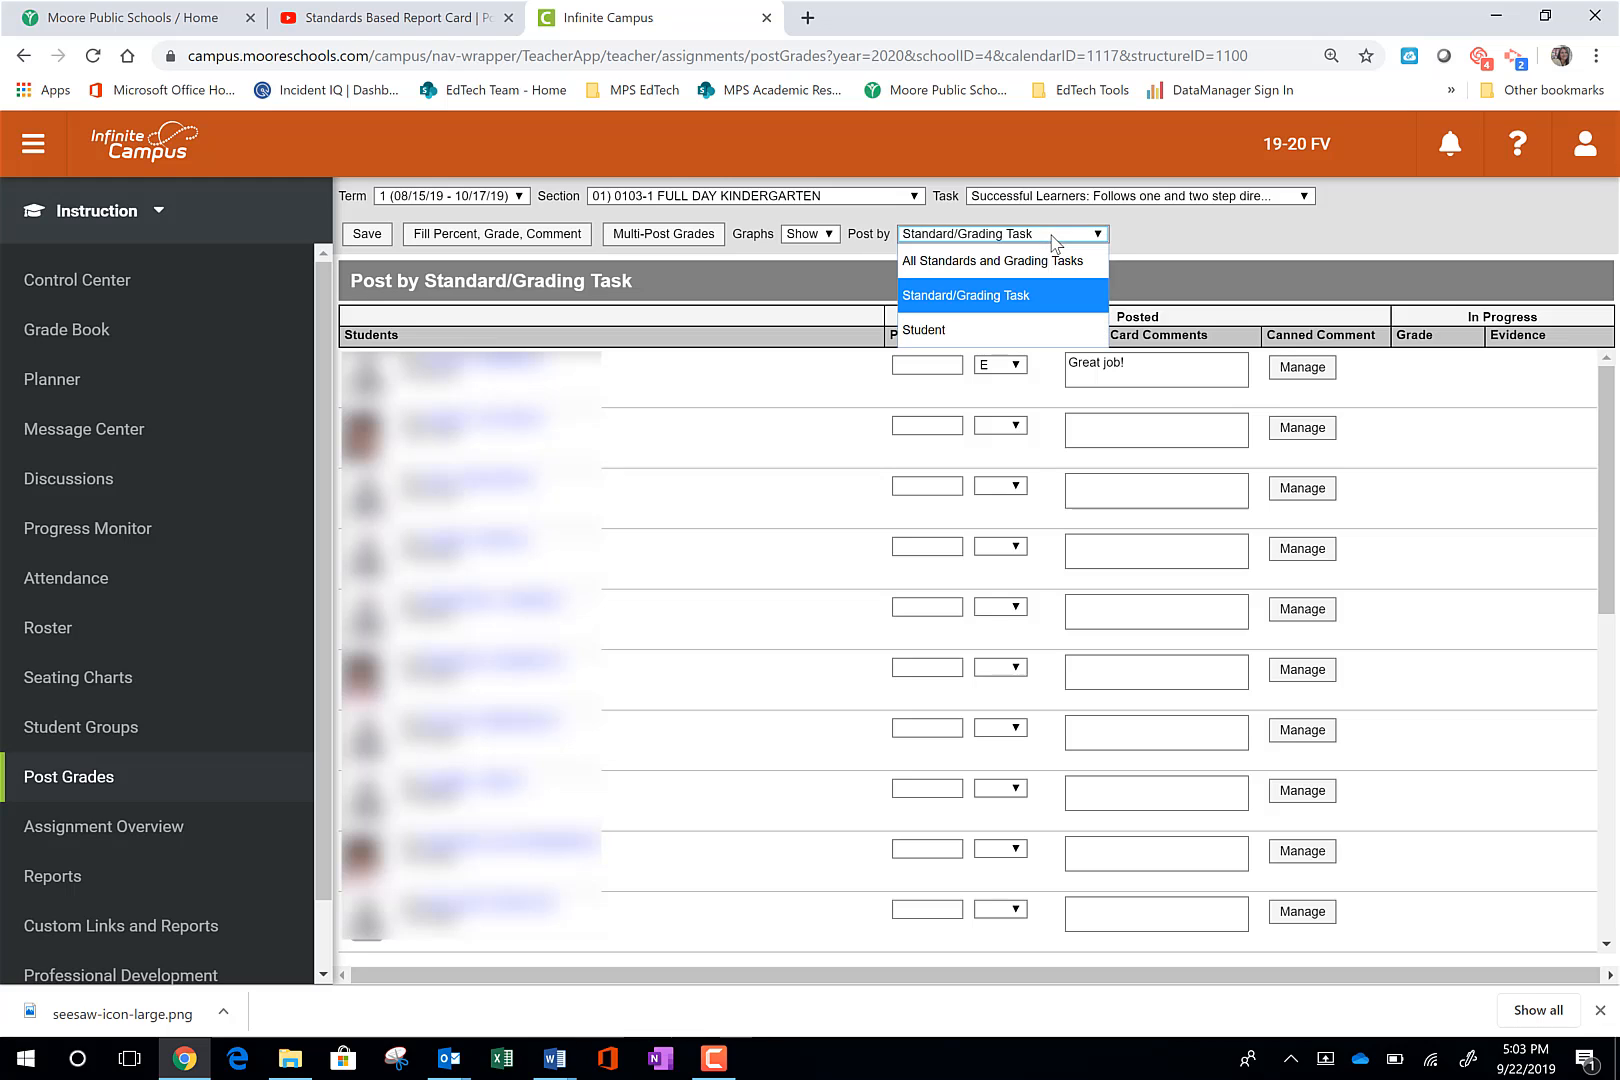
pyautogui.click(982, 338)
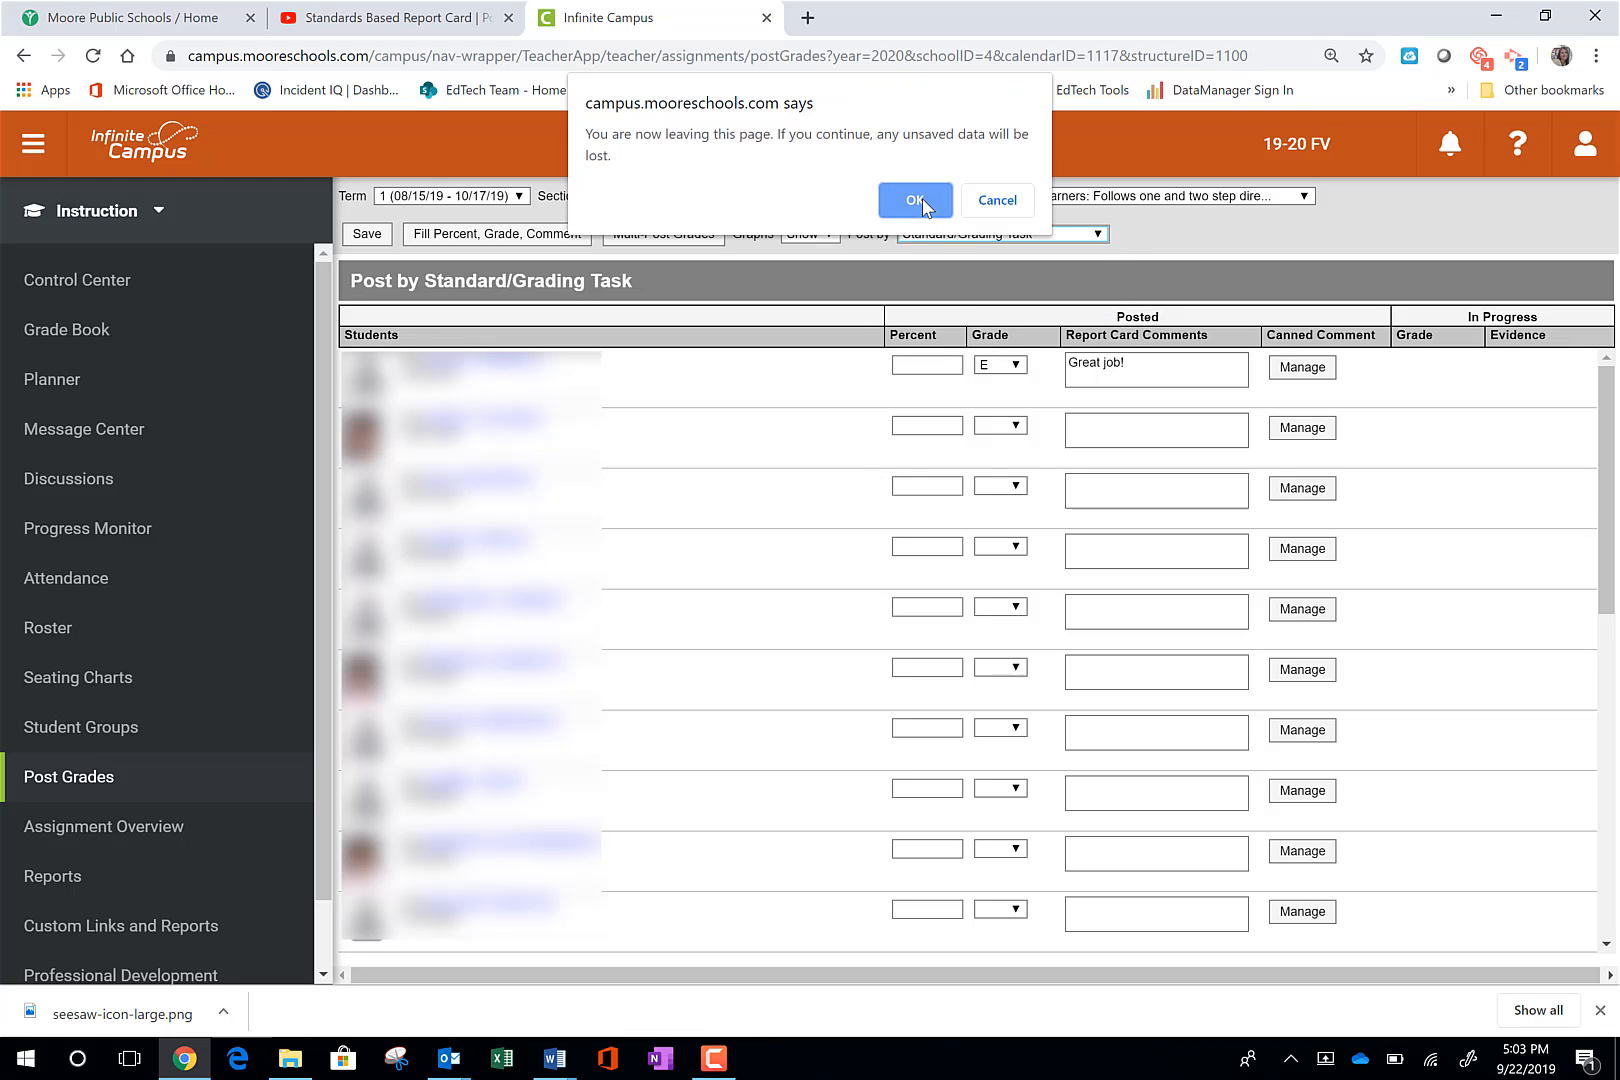
pyautogui.click(915, 200)
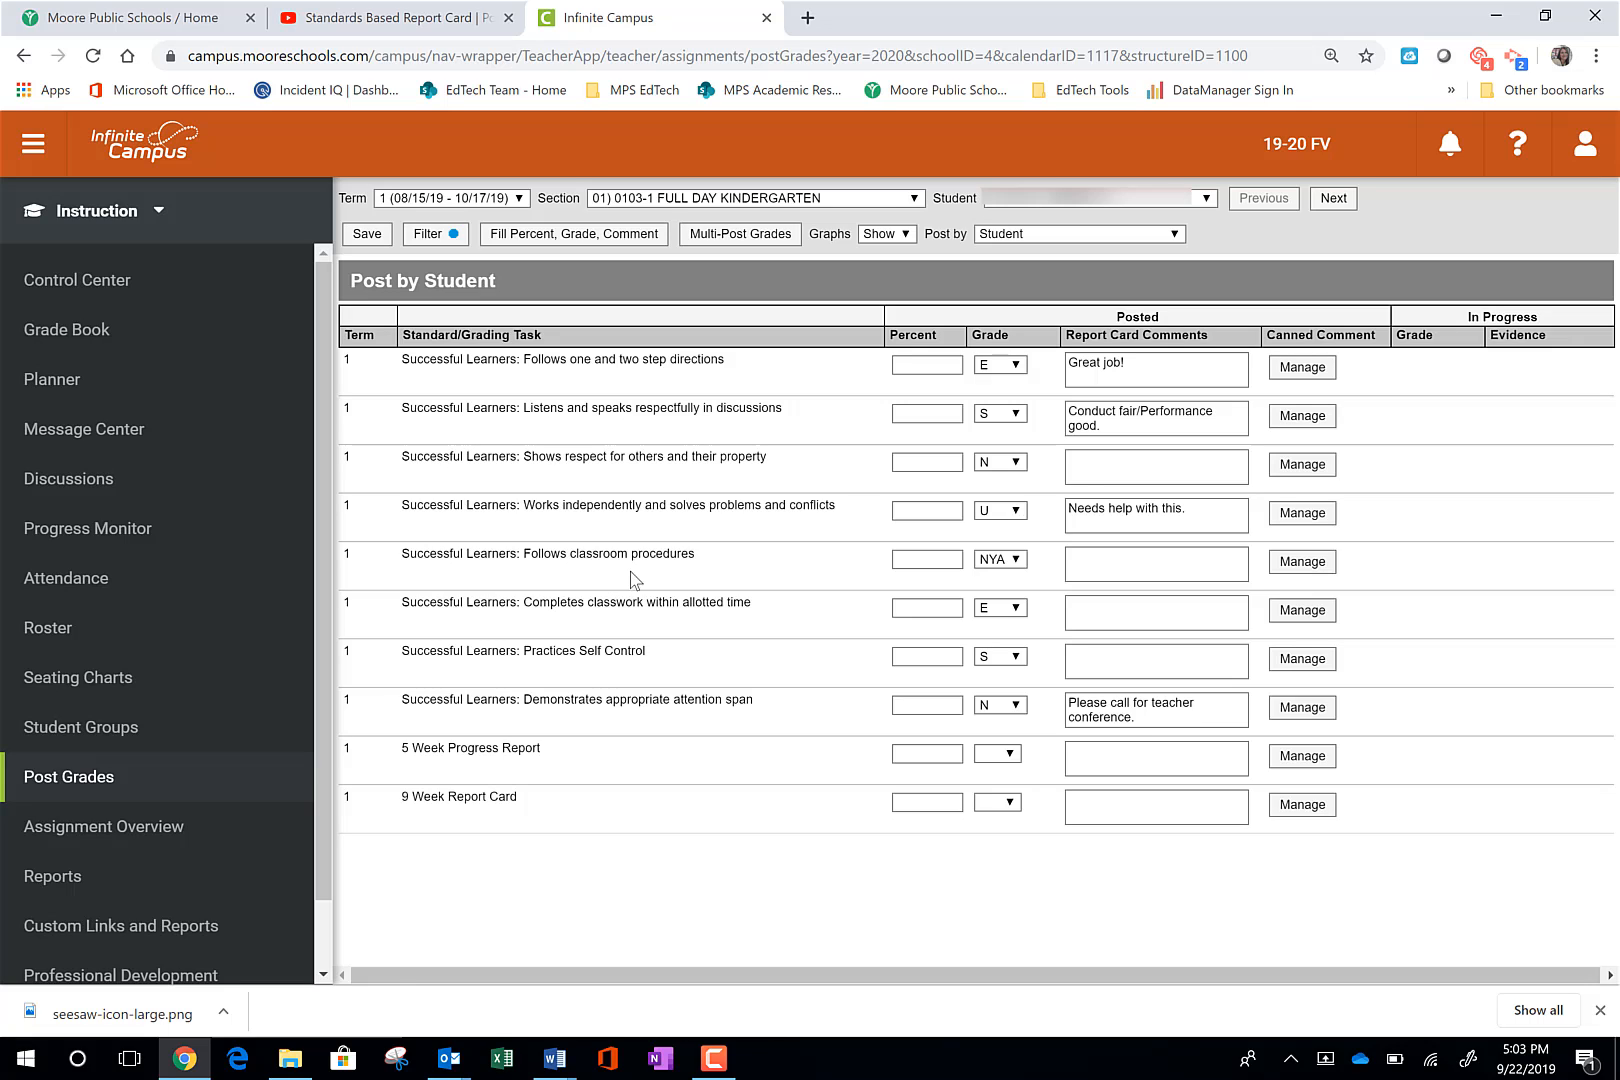
# - Post by All Standards and Grading Tasks and choose grade E for the first student's "Follows one and two step directions"
pyautogui.click(1023, 239)
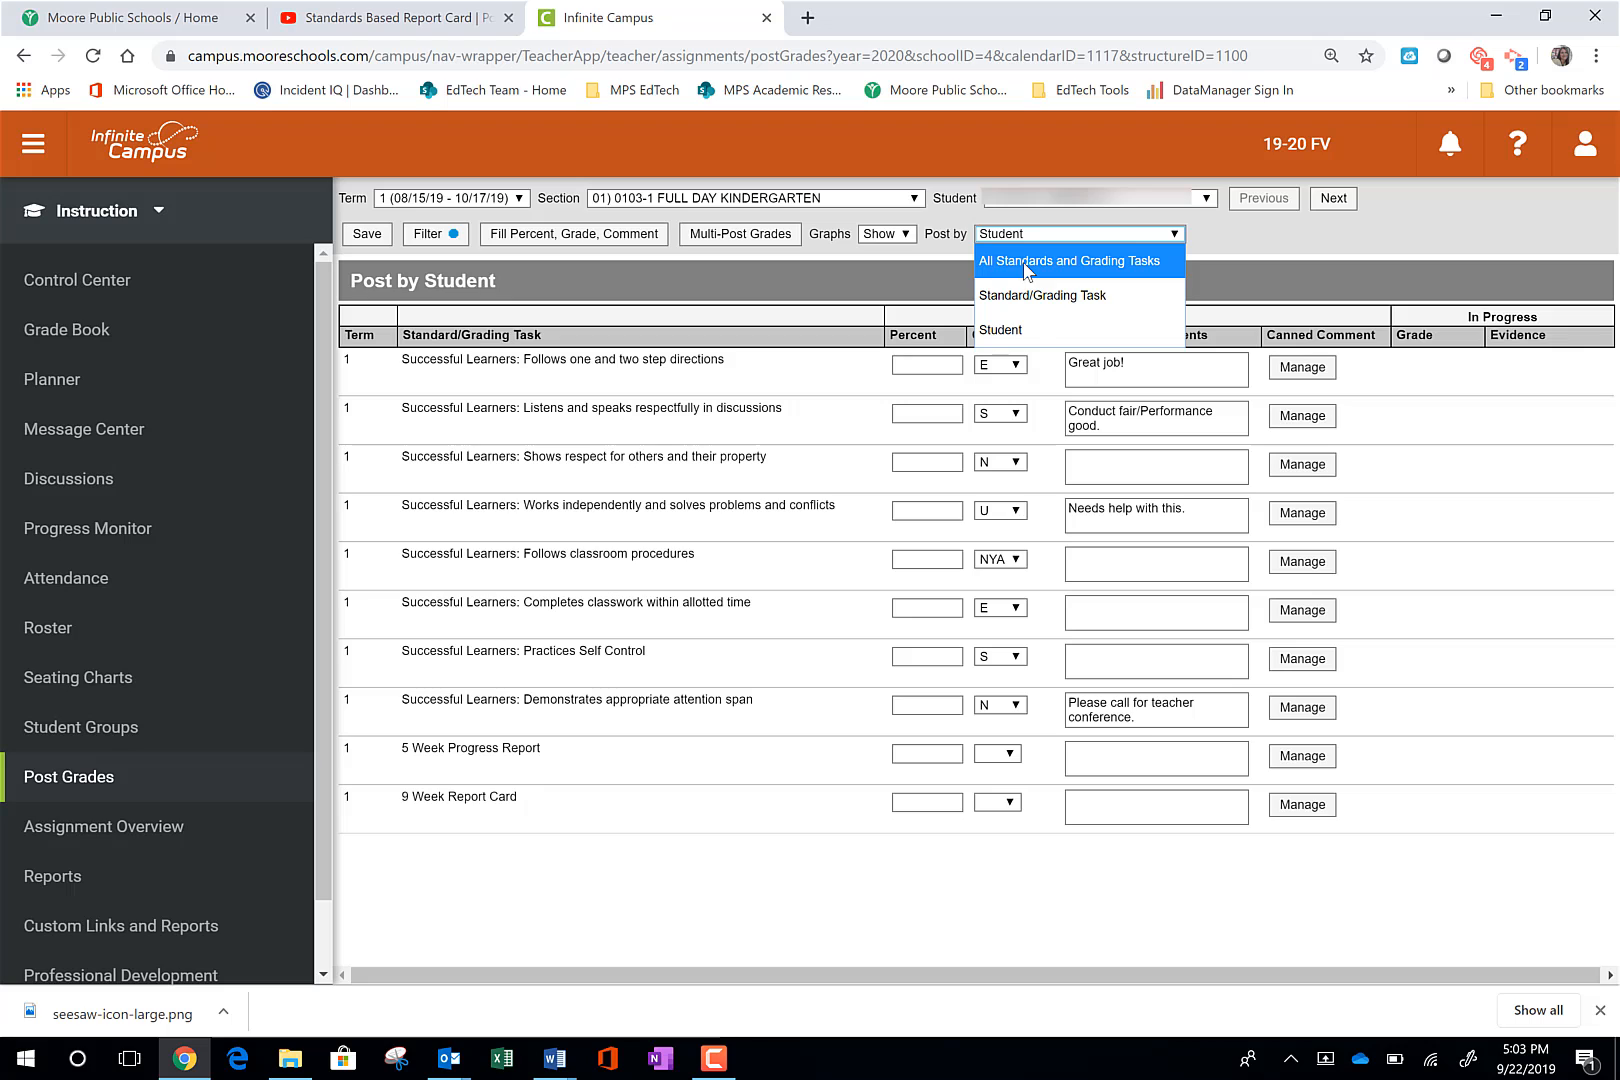
pyautogui.click(1024, 262)
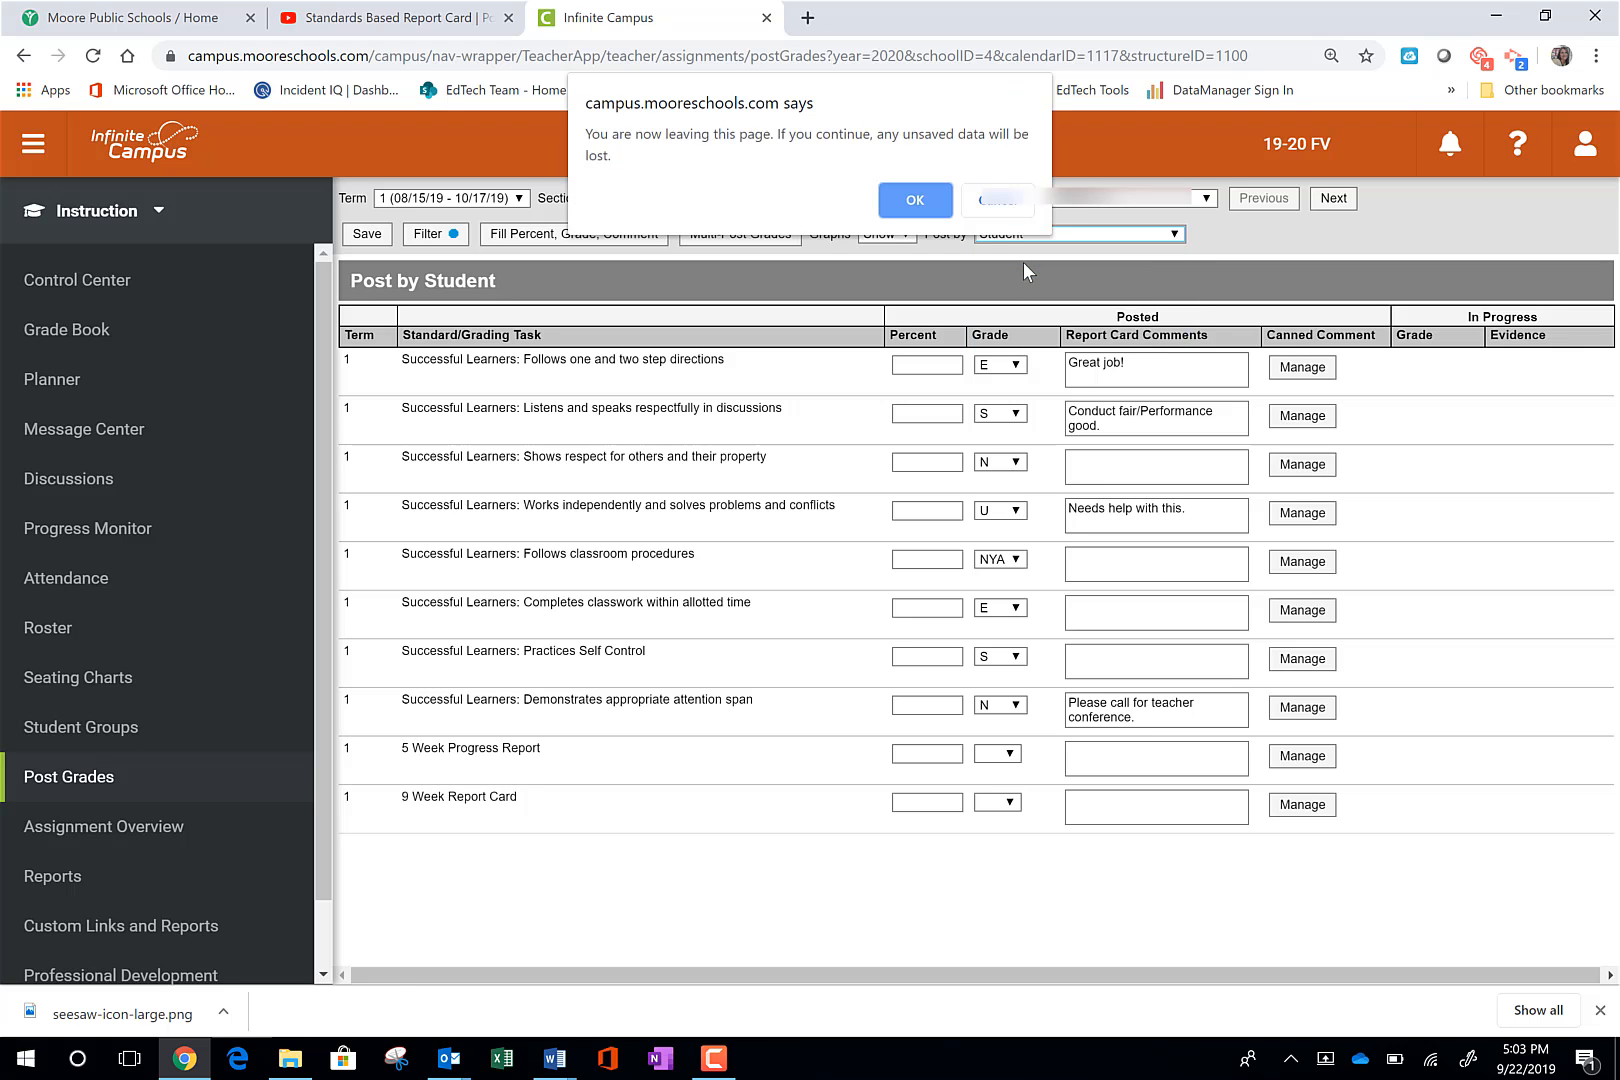
pyautogui.click(940, 207)
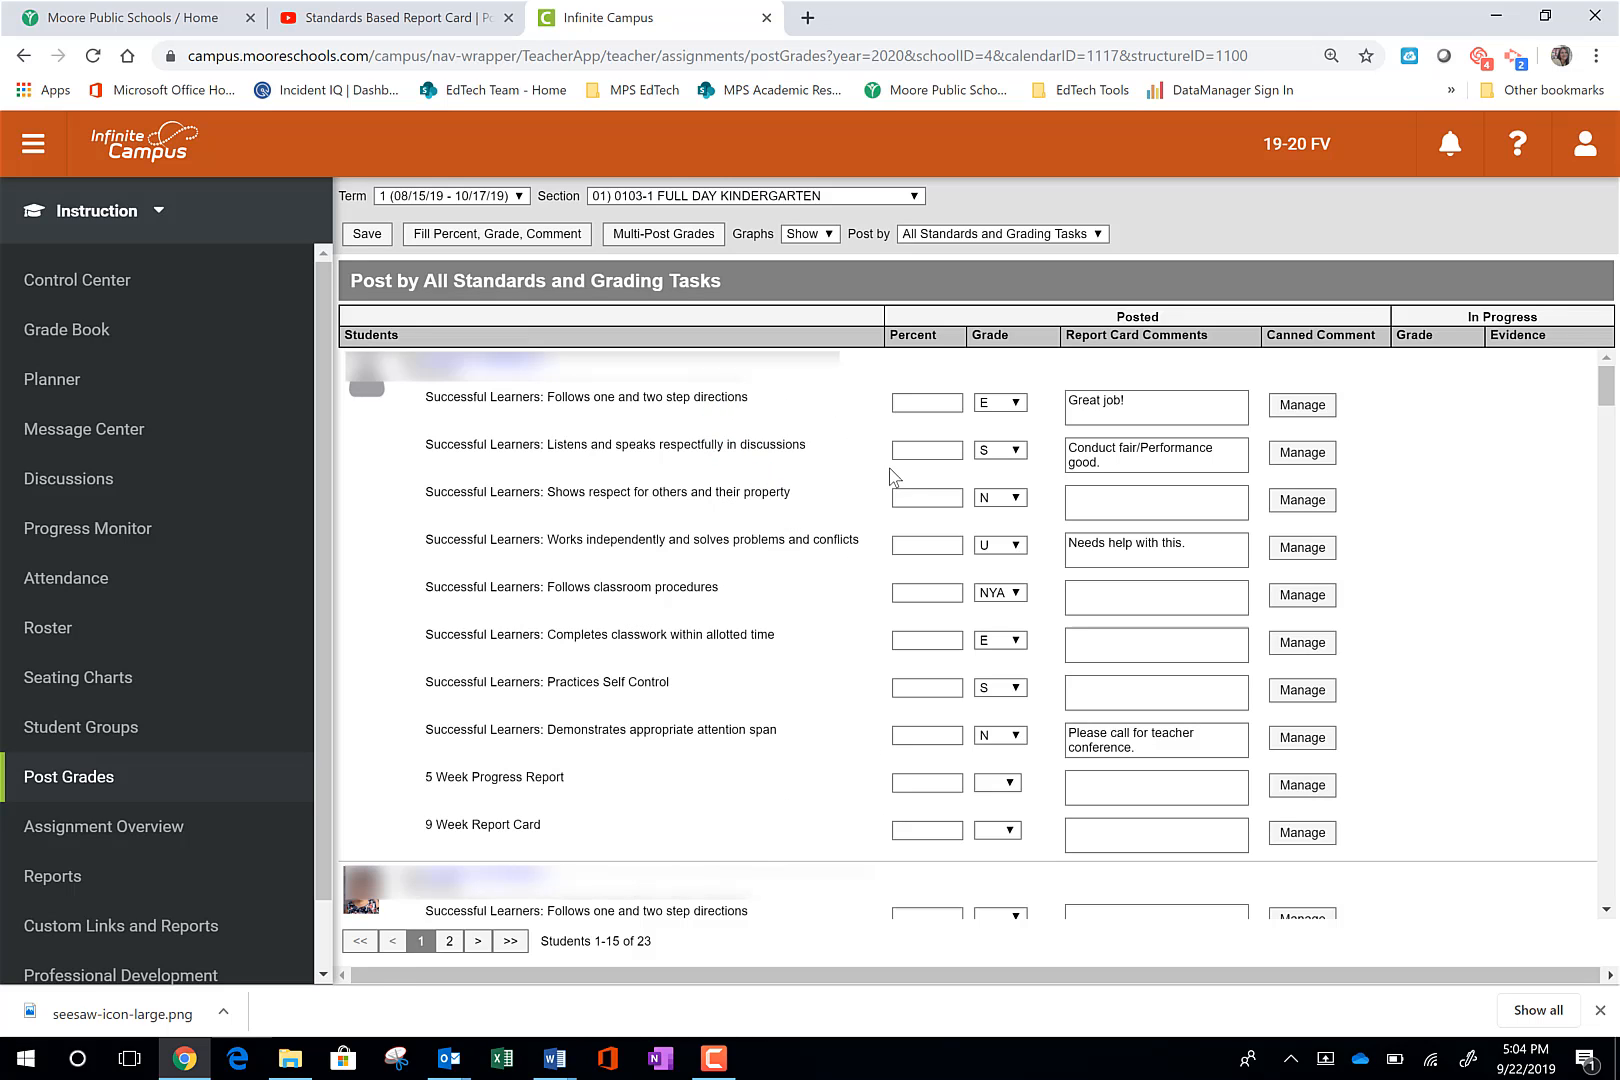
pyautogui.click(1016, 403)
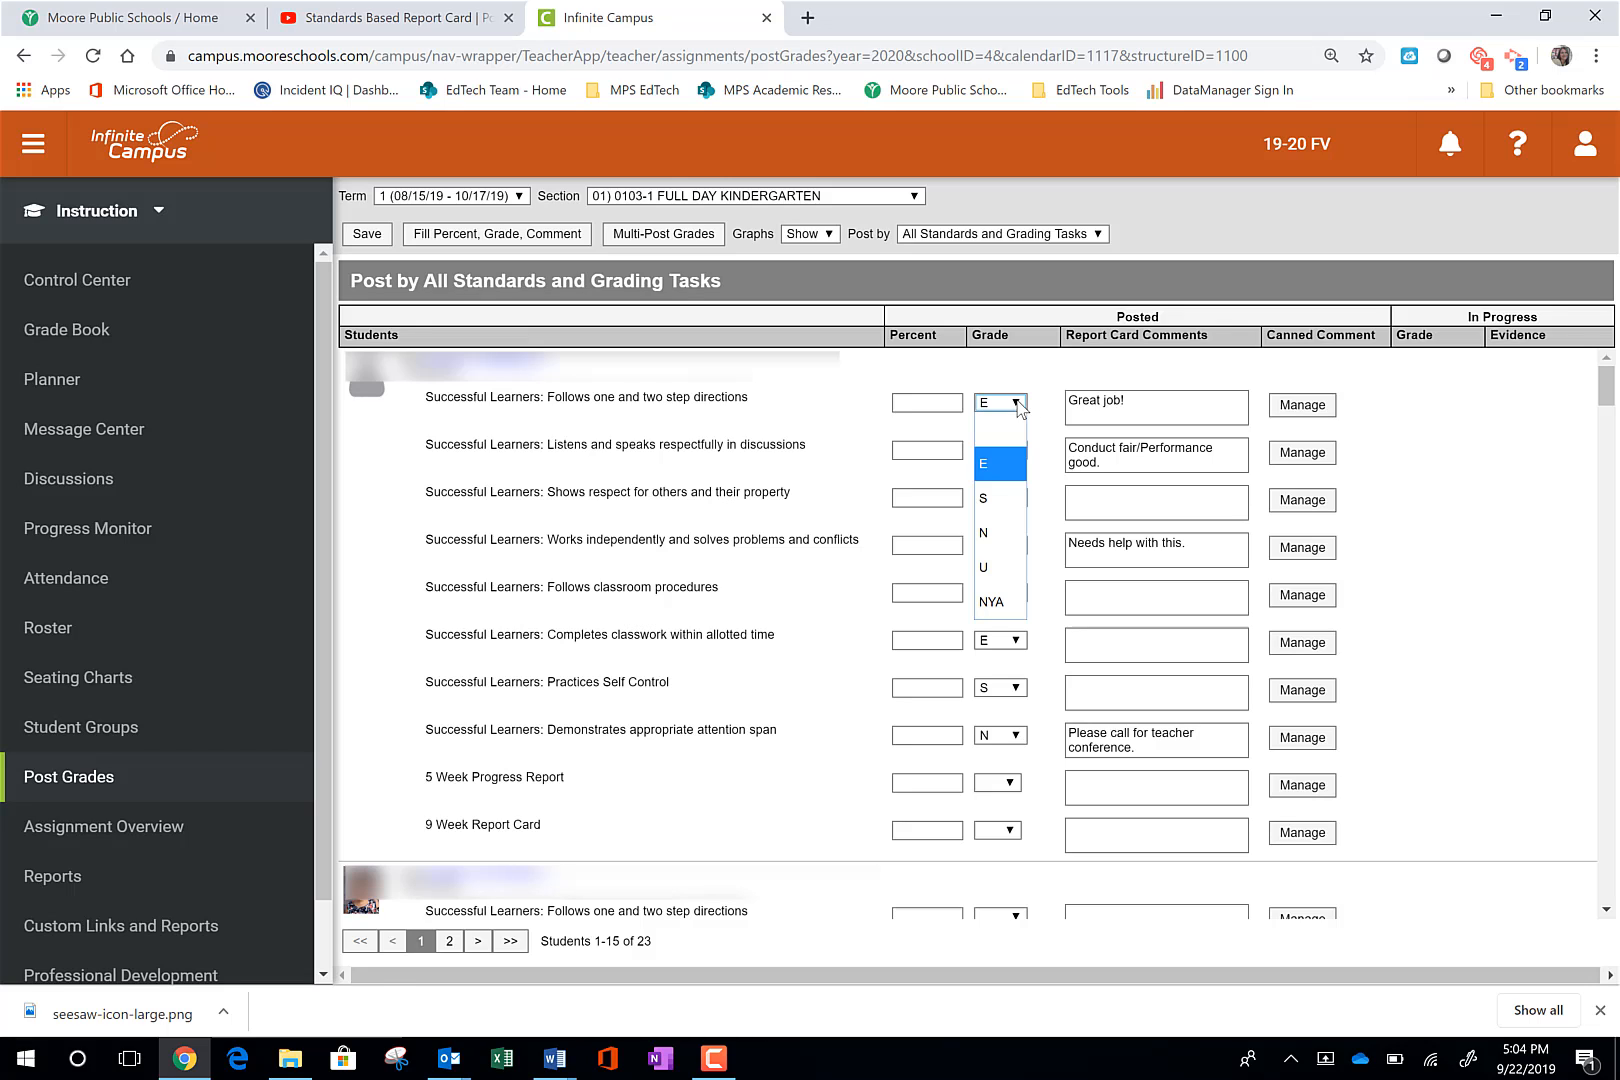
pyautogui.click(1005, 473)
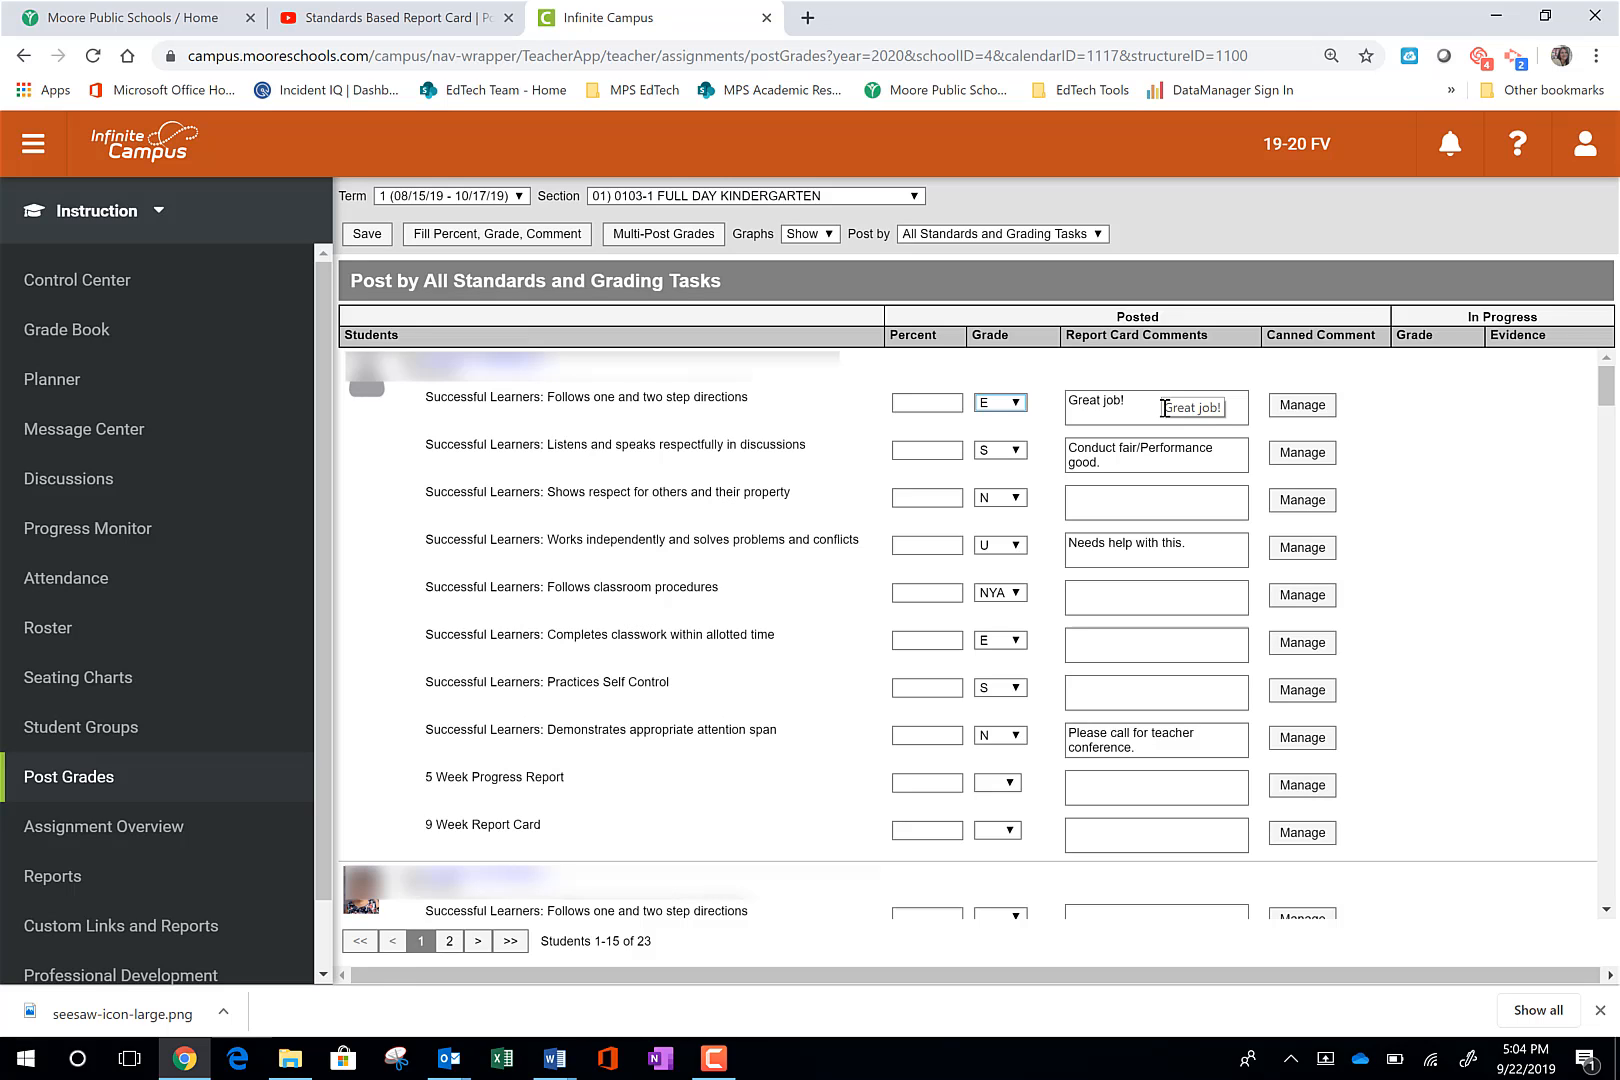
# - Switch grade posting to Standard/Grading Task, accepting that unsaved data is lost
pyautogui.click(1071, 238)
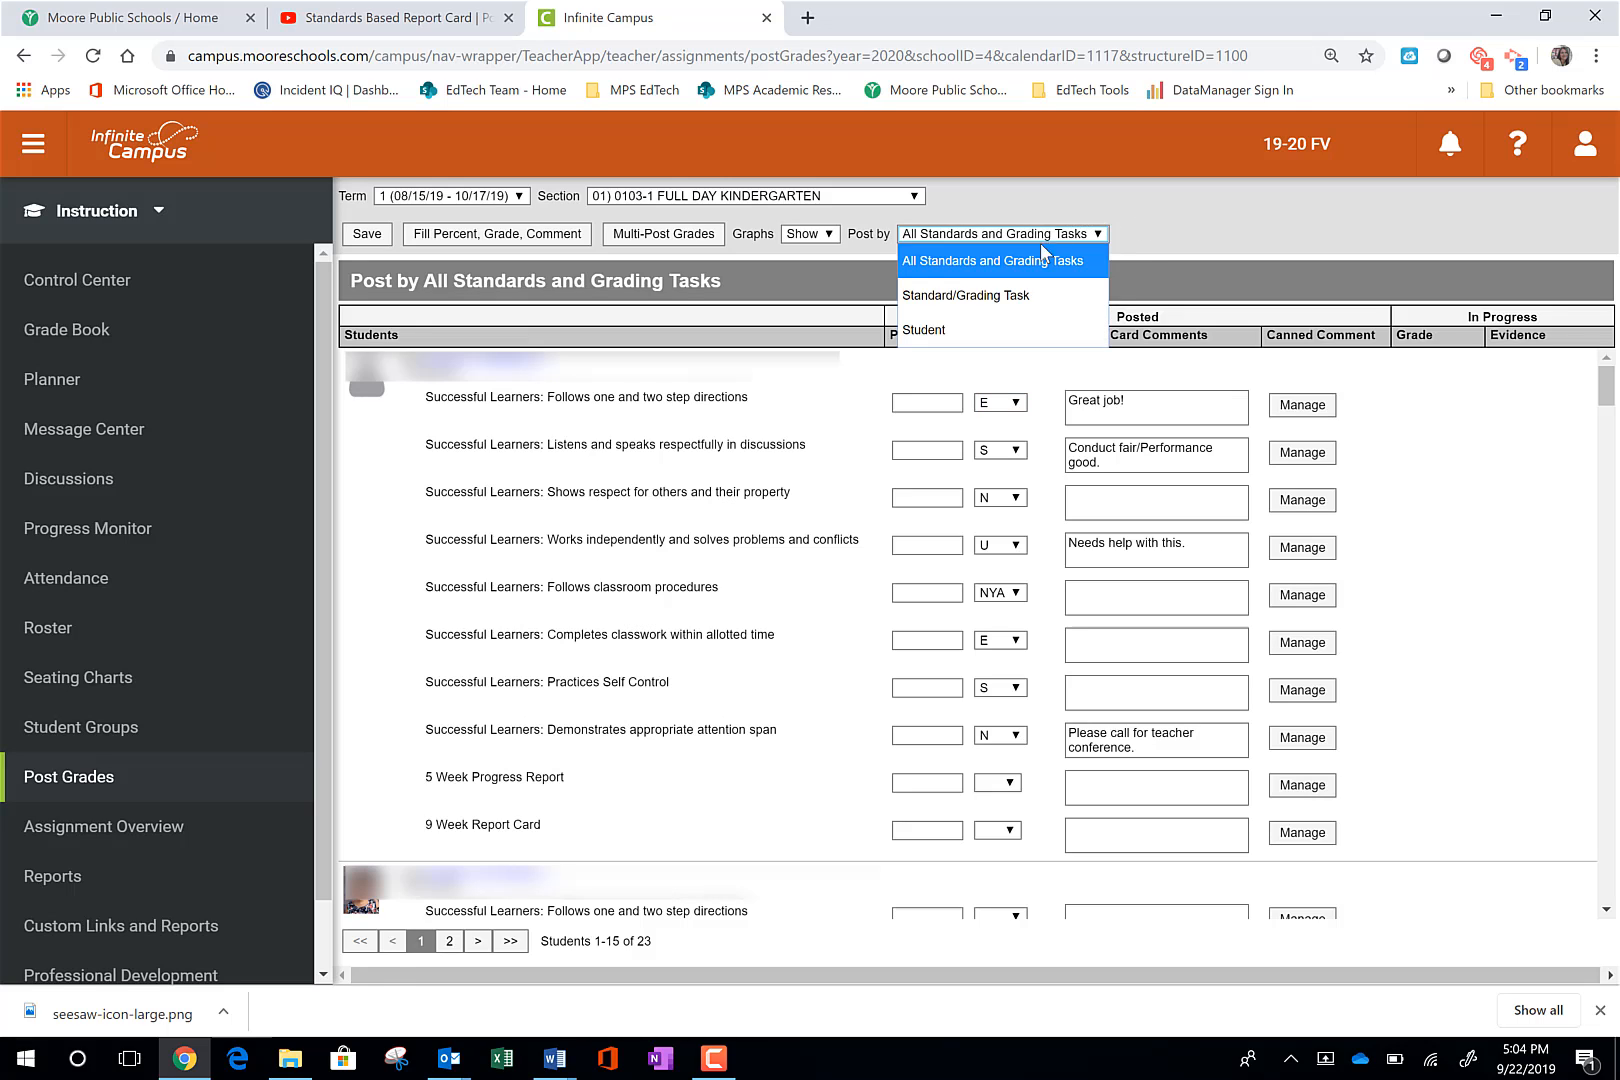
pyautogui.click(980, 298)
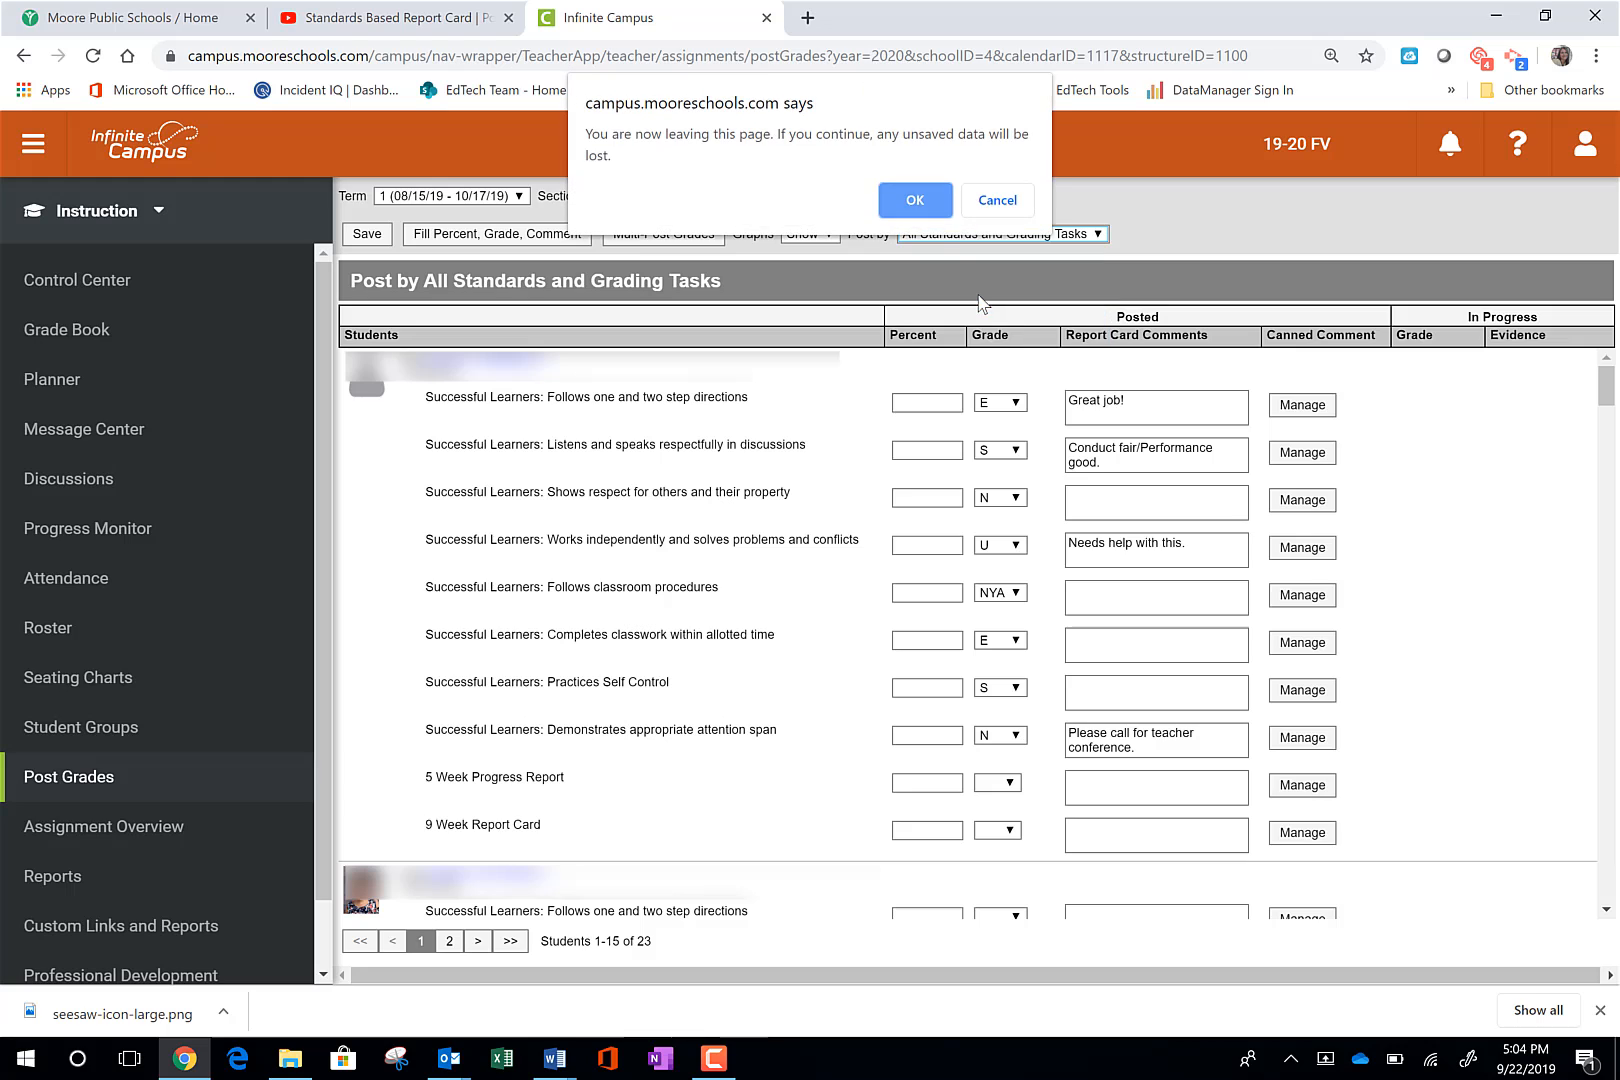
pyautogui.click(926, 201)
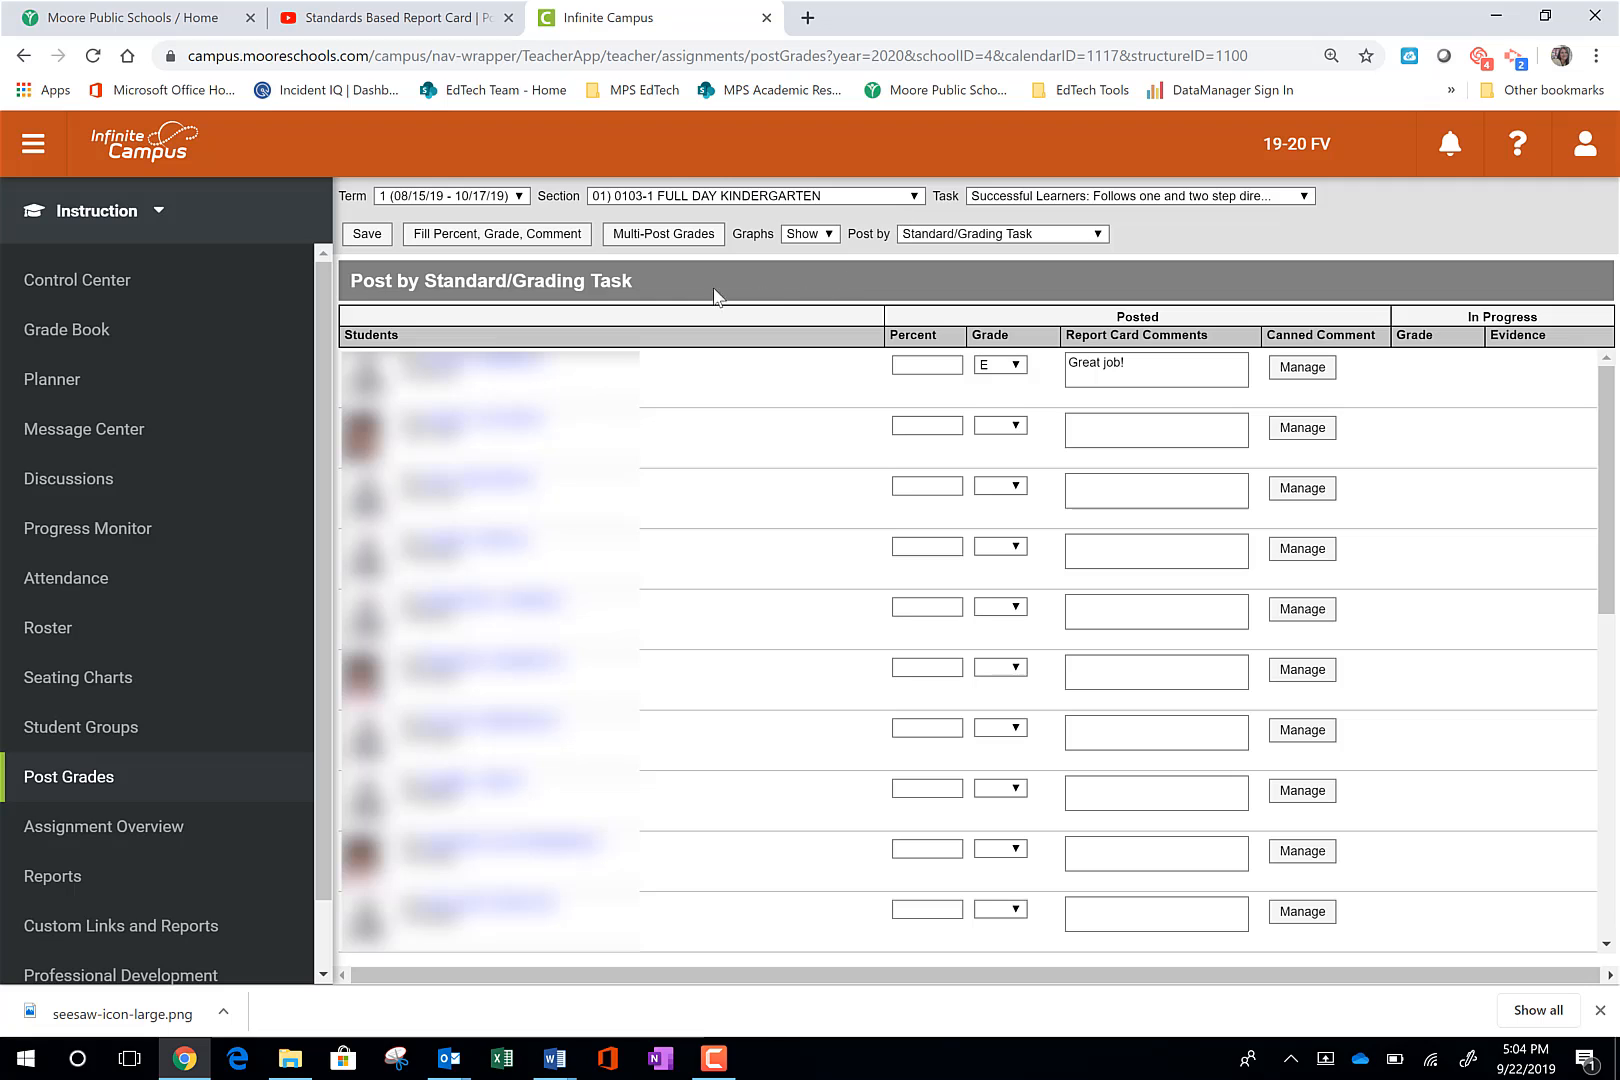
# - Fill grade S for all students on the "Follows one and two step directions" standard
pyautogui.click(513, 240)
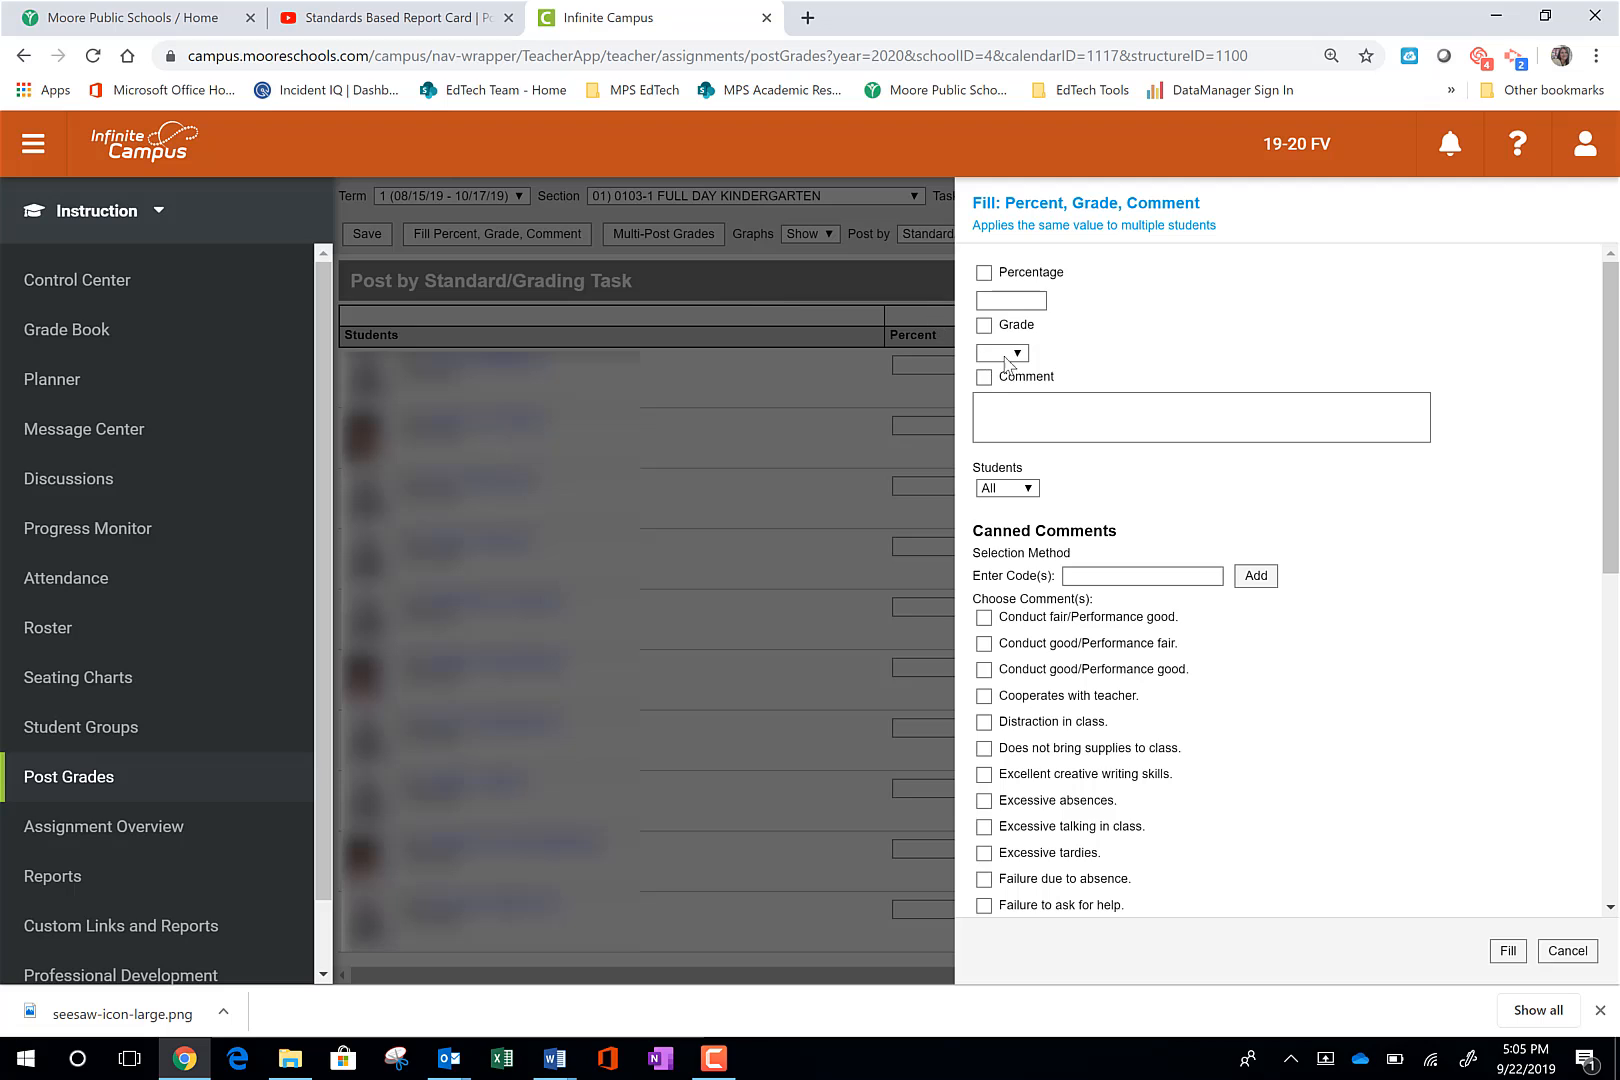
pyautogui.click(1018, 355)
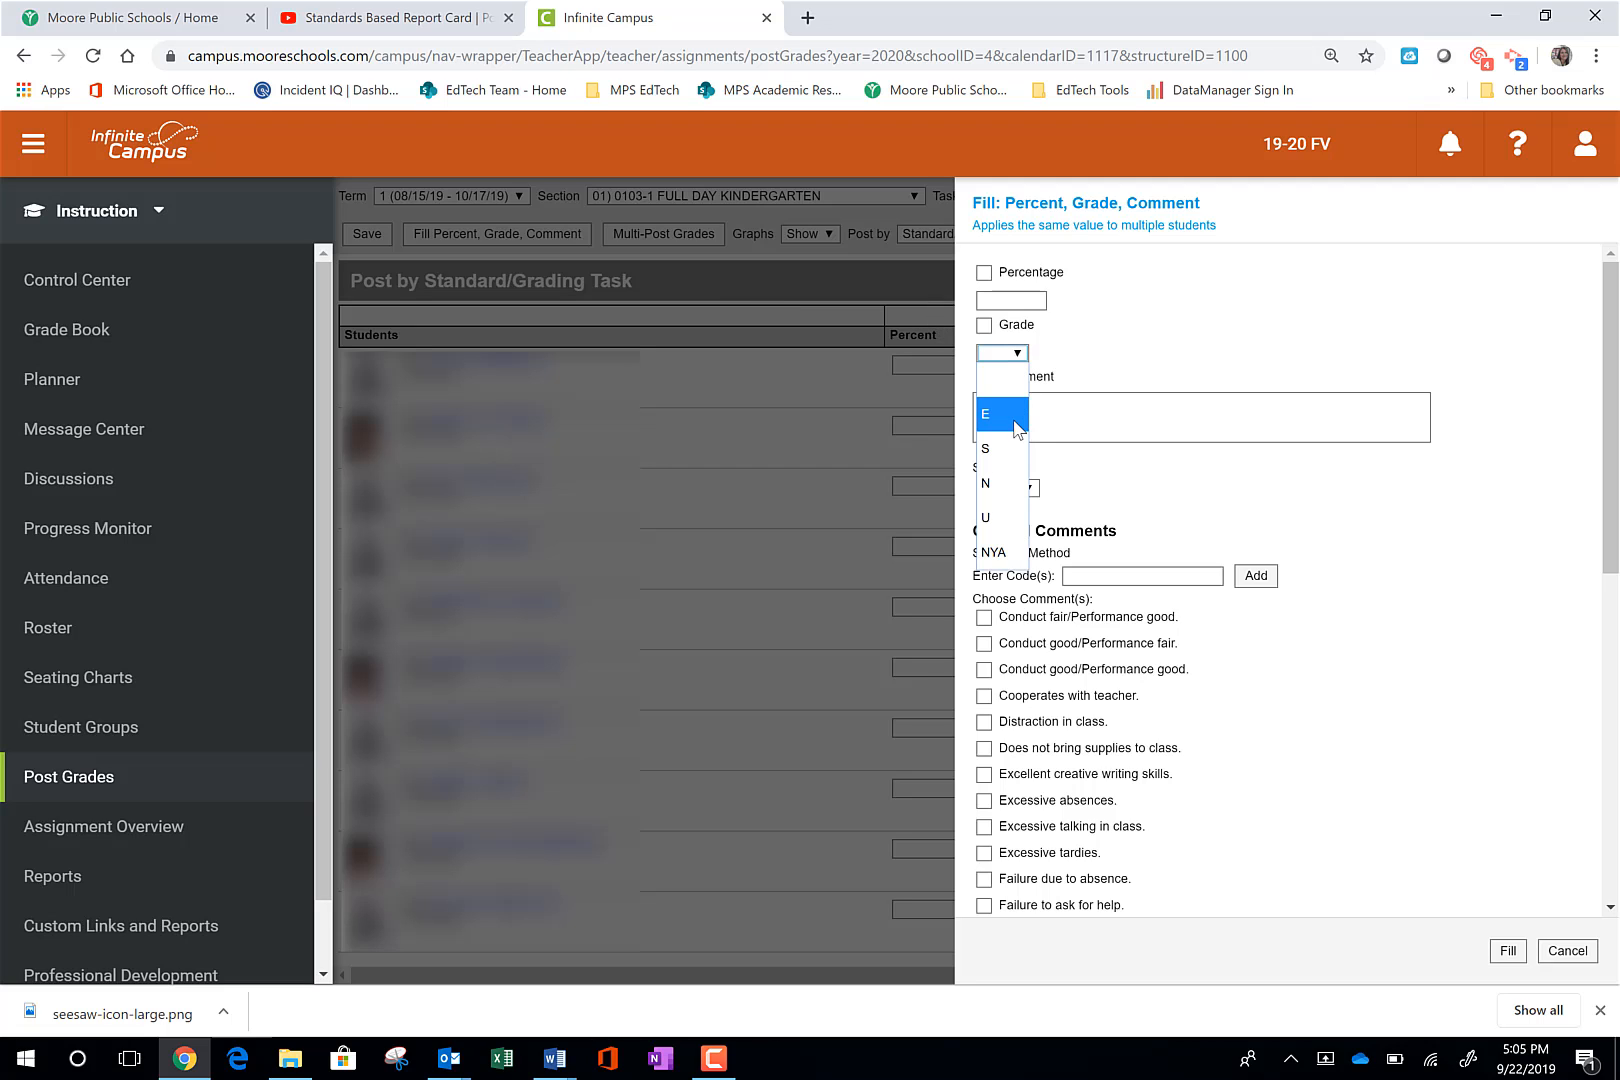
pyautogui.click(1008, 452)
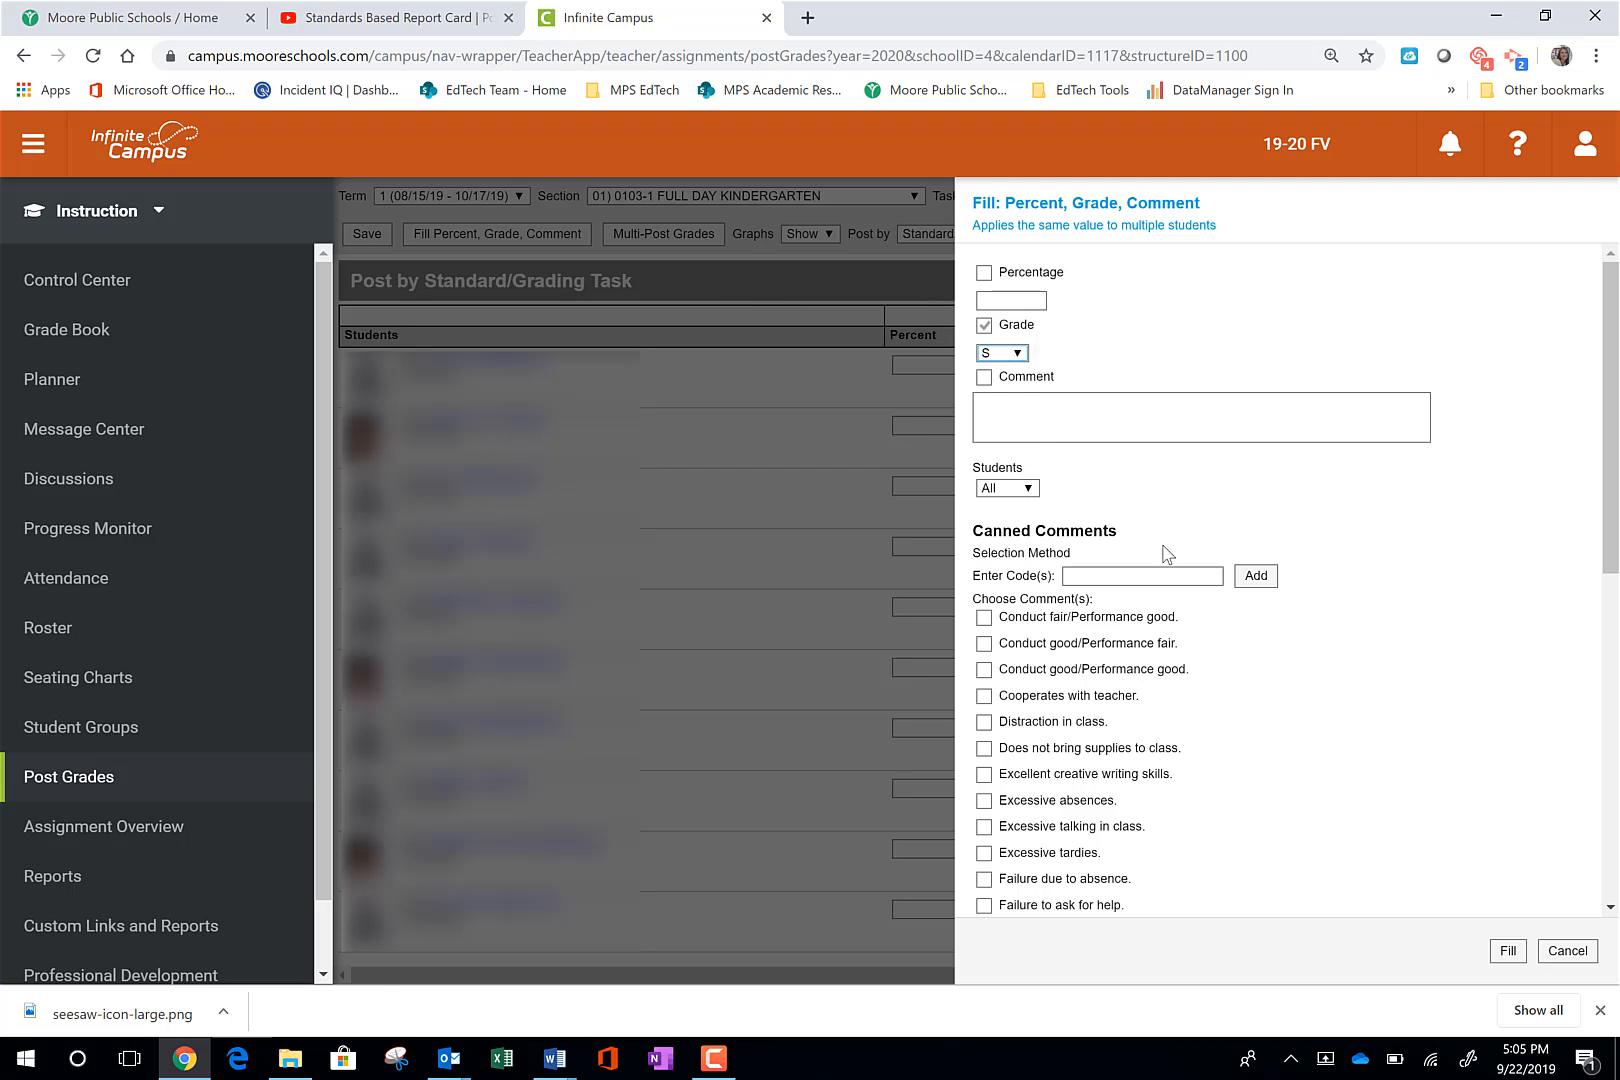
pyautogui.click(1510, 957)
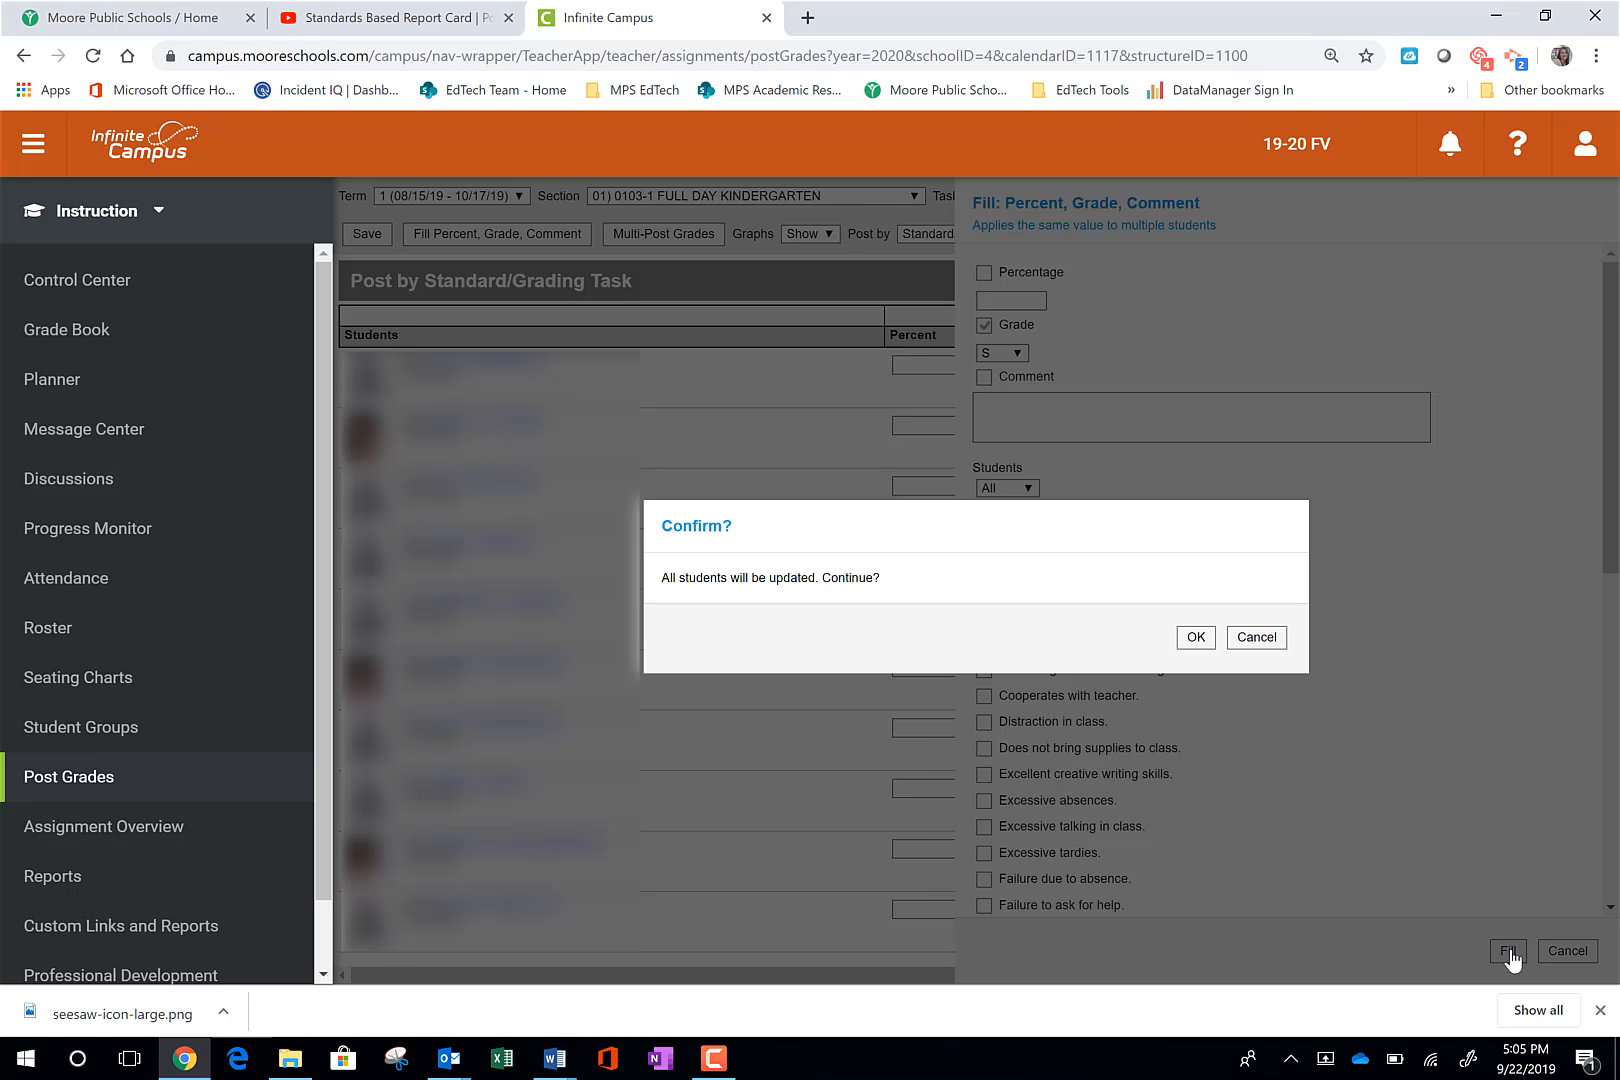
pyautogui.click(1195, 640)
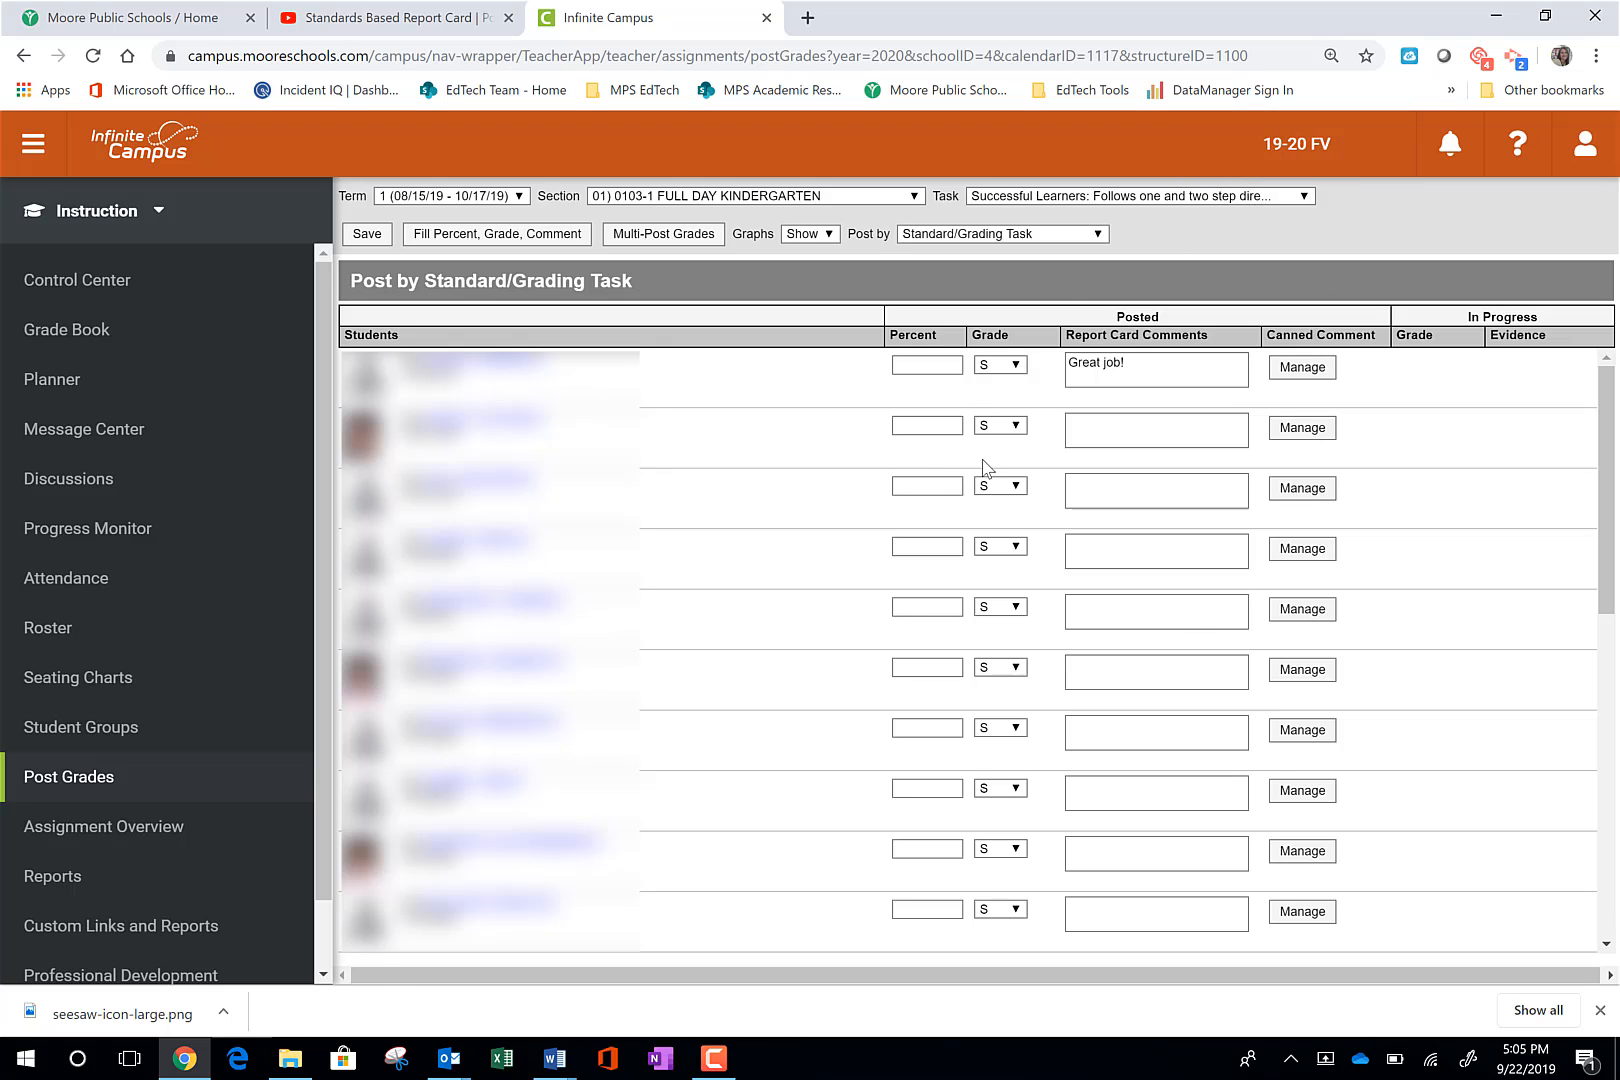
# - Change the second student's grade to E and the fourth student's grade to U
pyautogui.click(1016, 426)
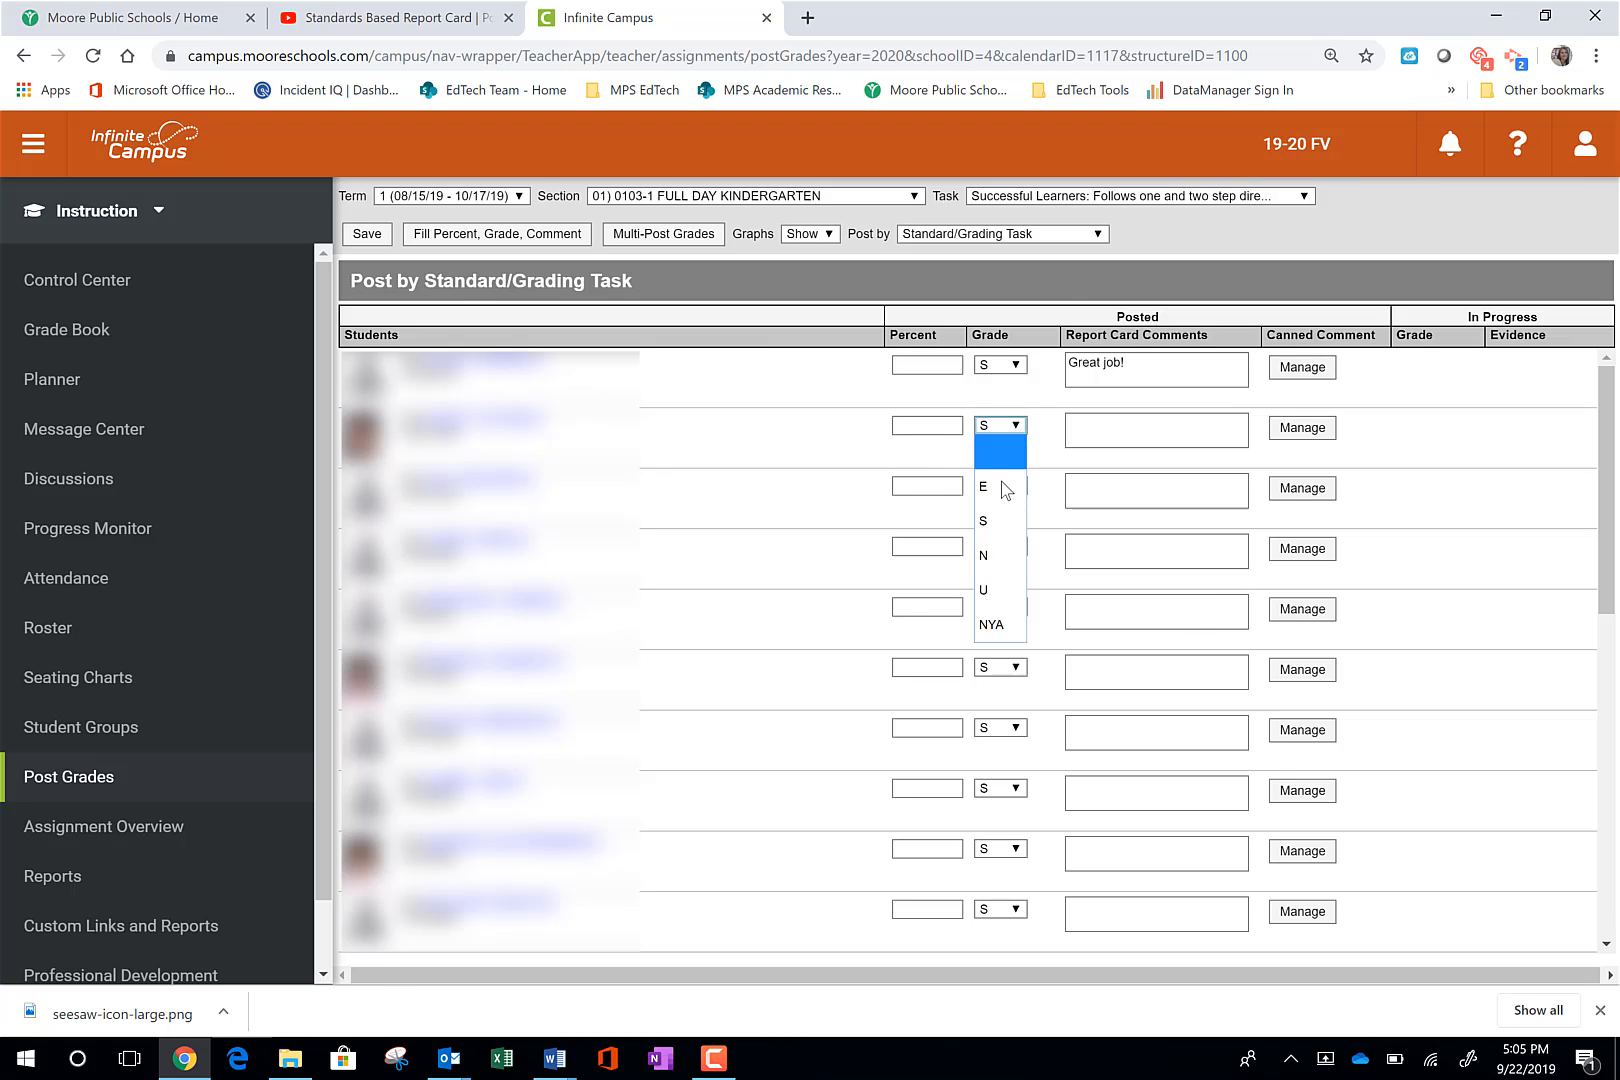
pyautogui.click(995, 487)
pyautogui.click(1021, 550)
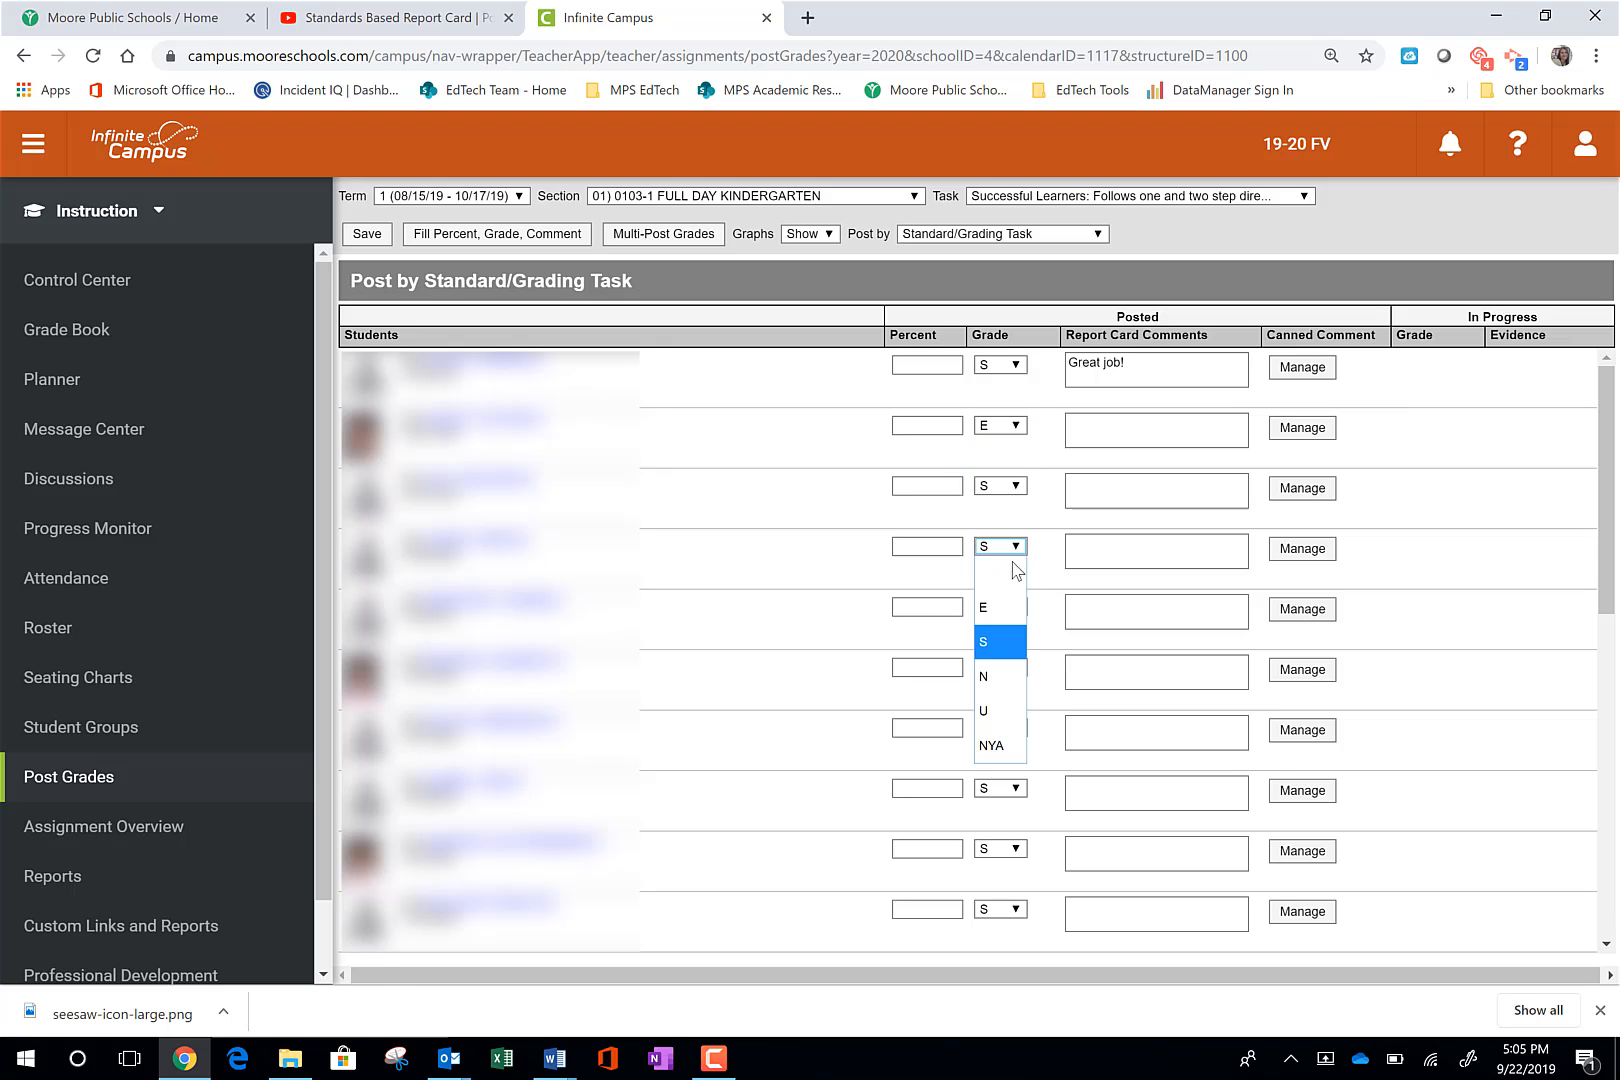
pyautogui.click(992, 714)
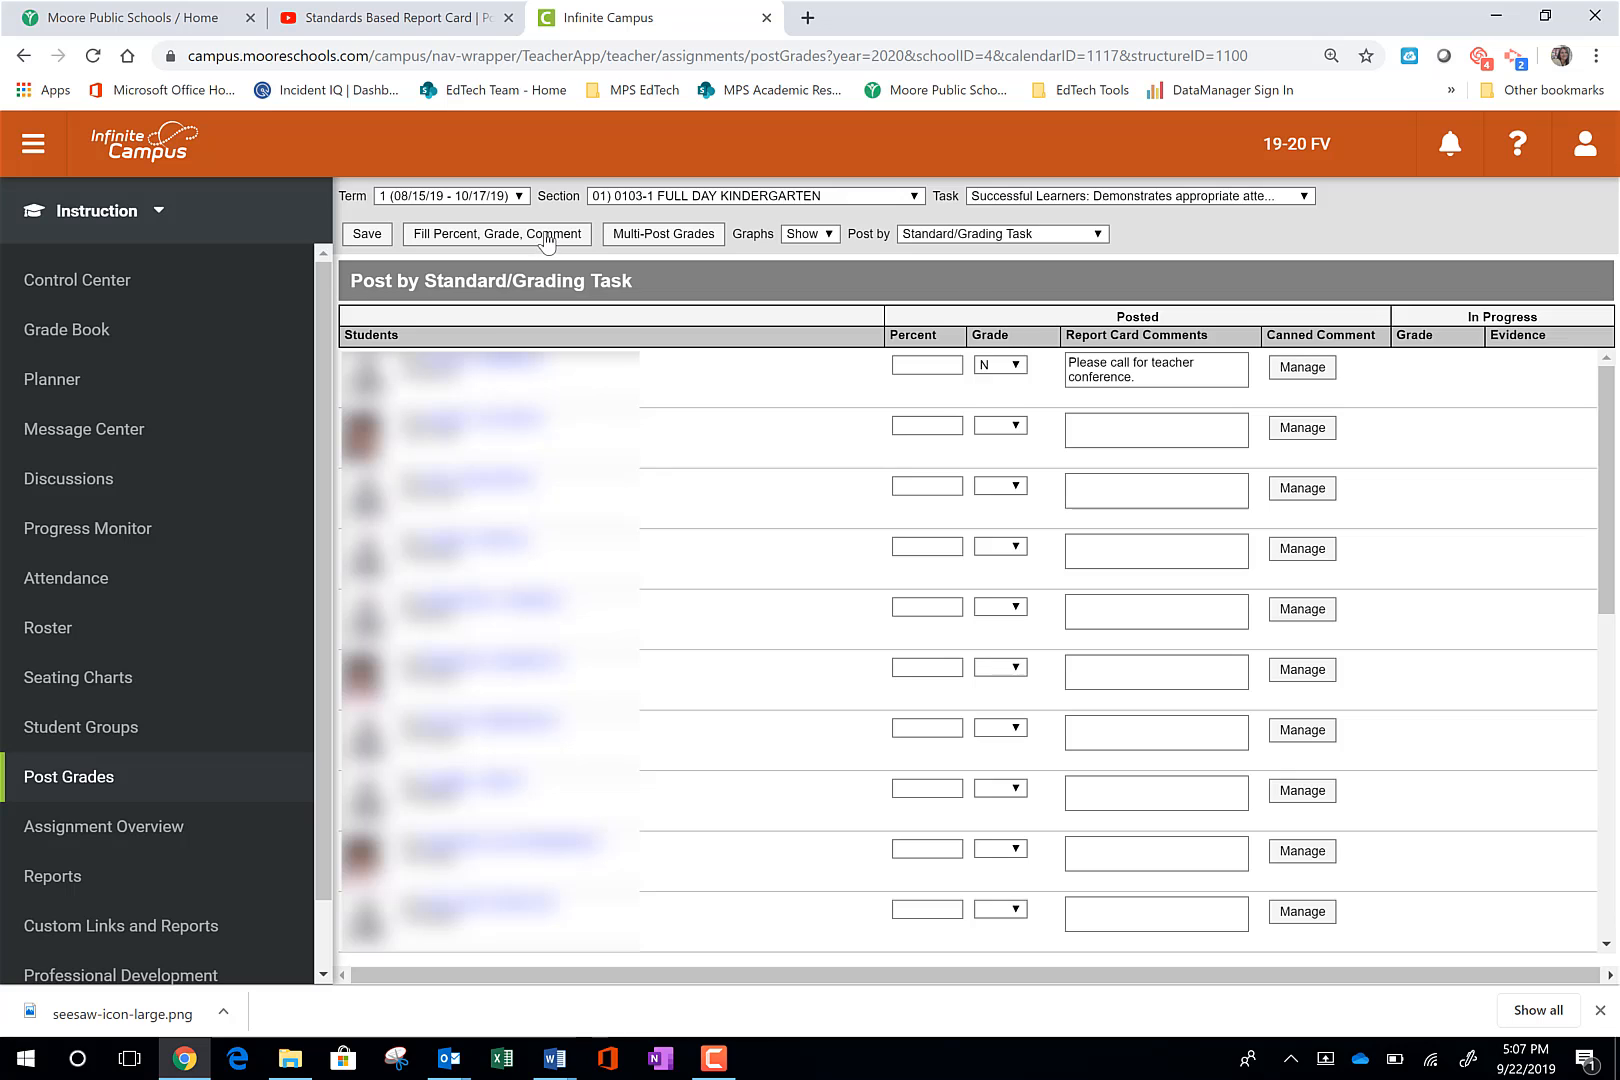
# - Fill grade NYA for all students on the "Successful Learners: Demonstrates appropriate attention span" standard
pyautogui.click(545, 236)
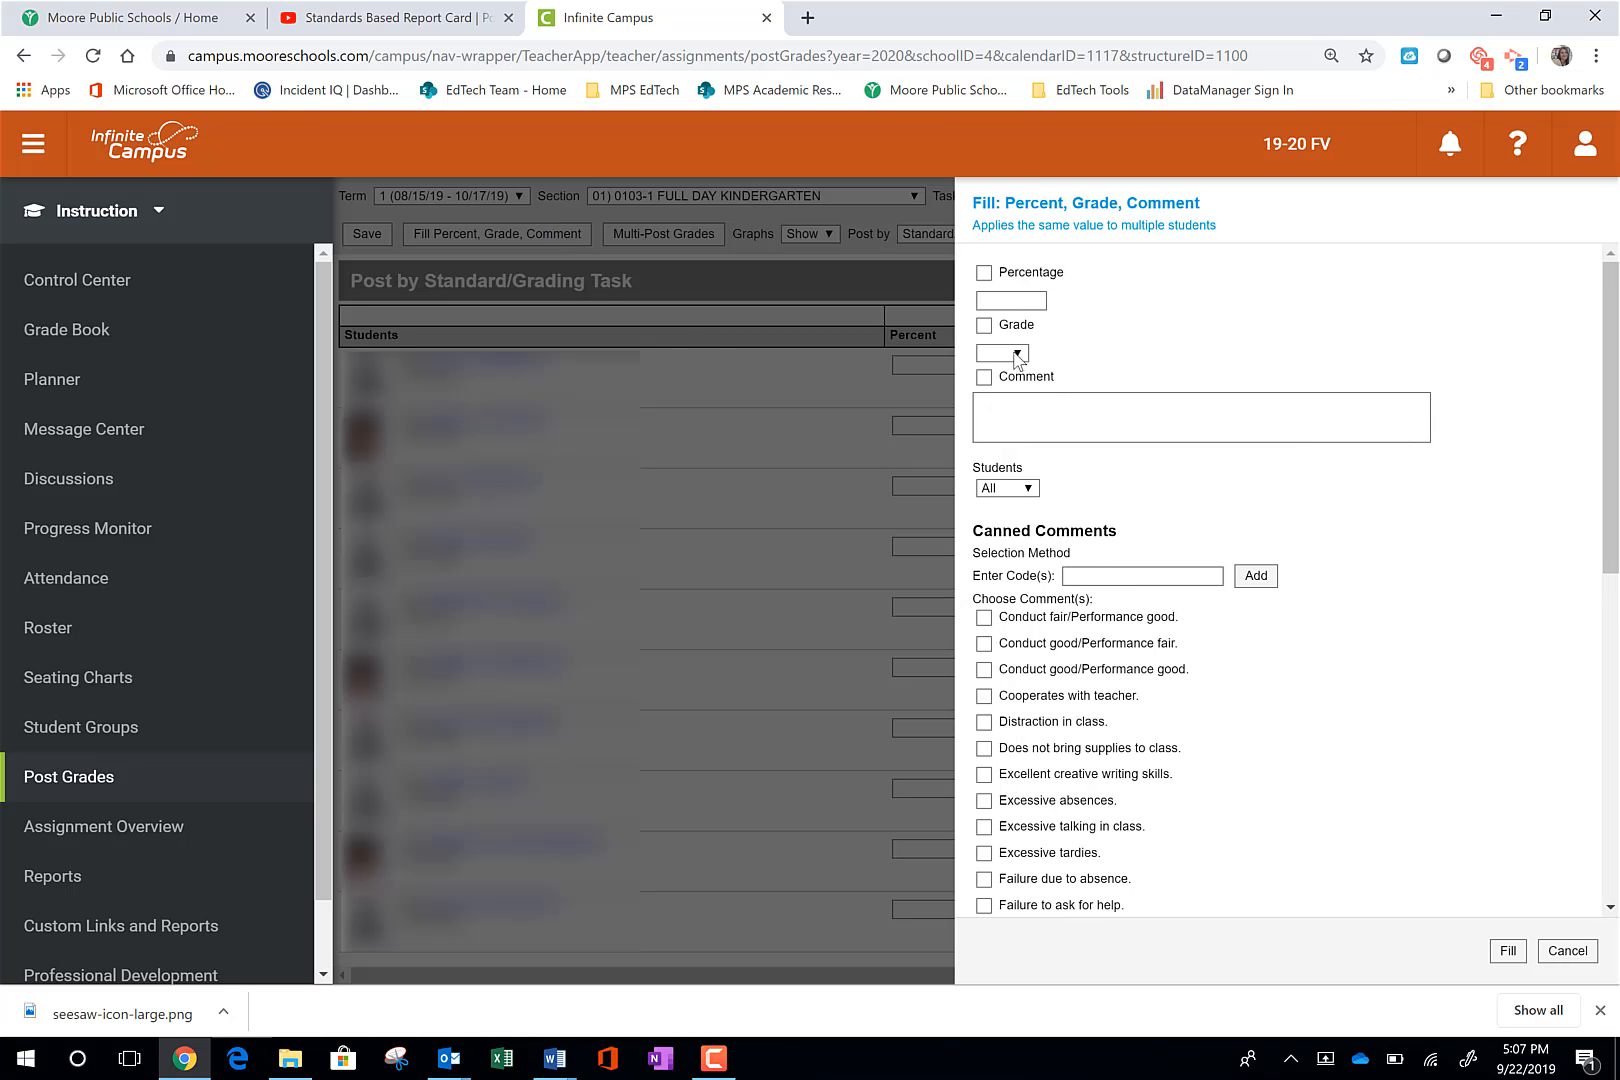
pyautogui.click(1016, 355)
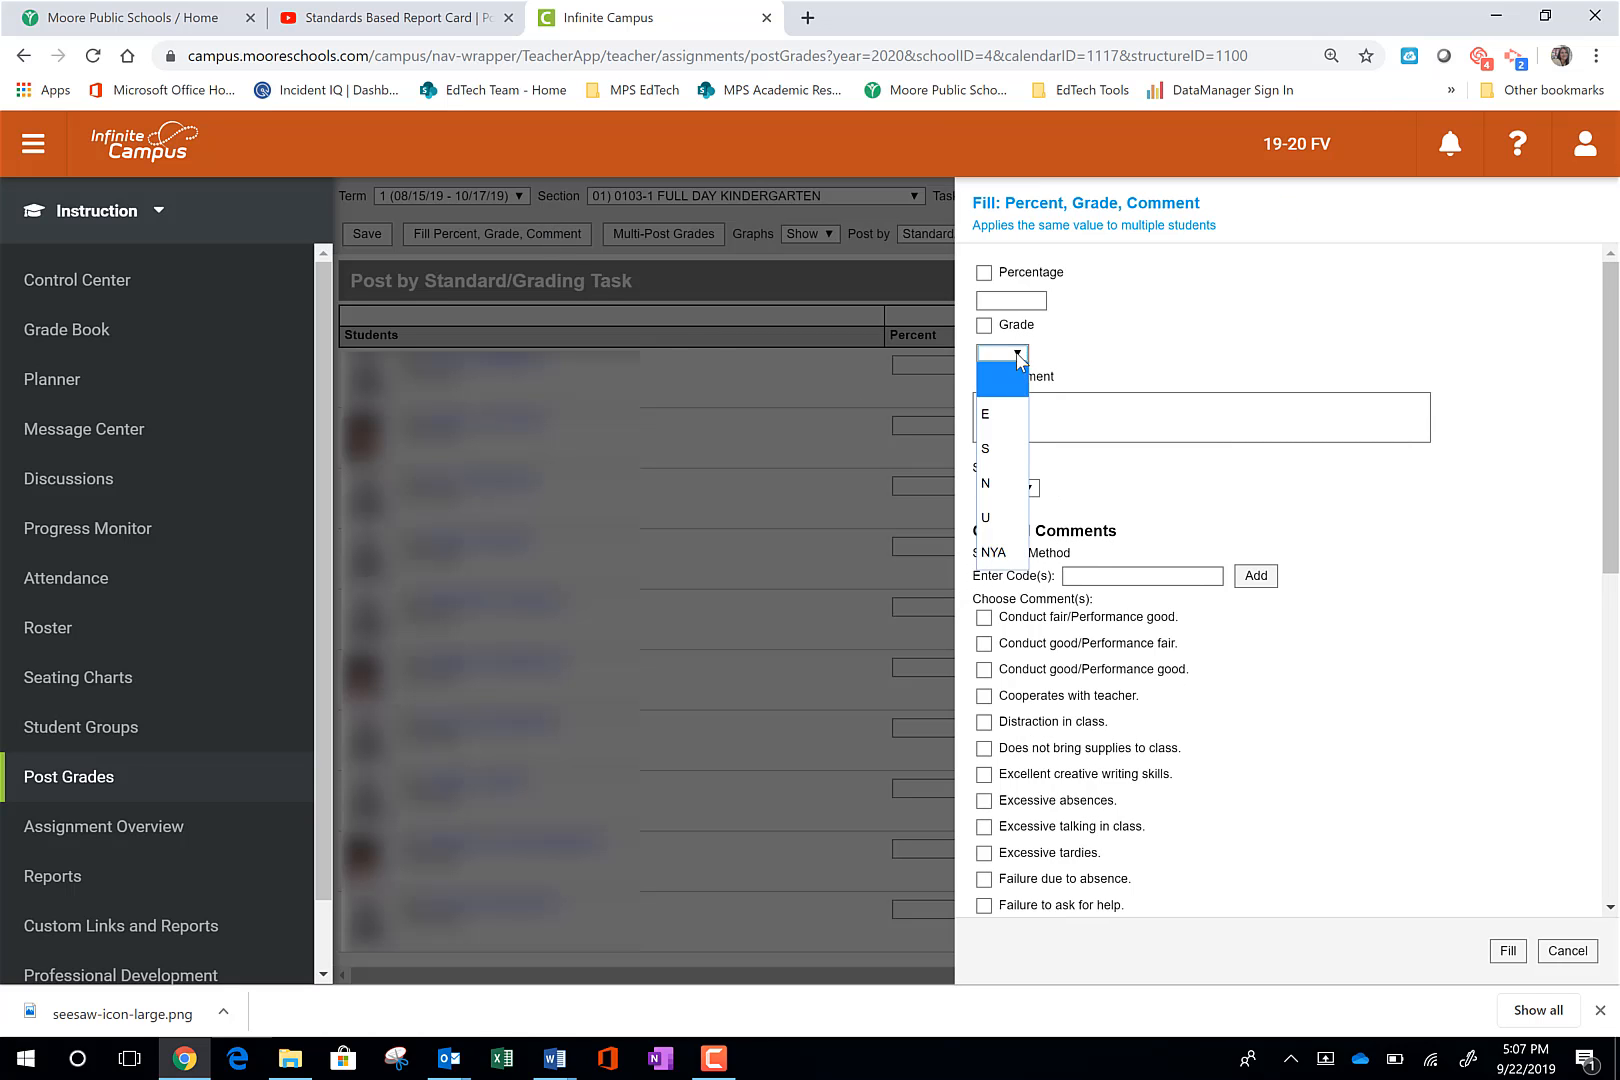
pyautogui.click(993, 553)
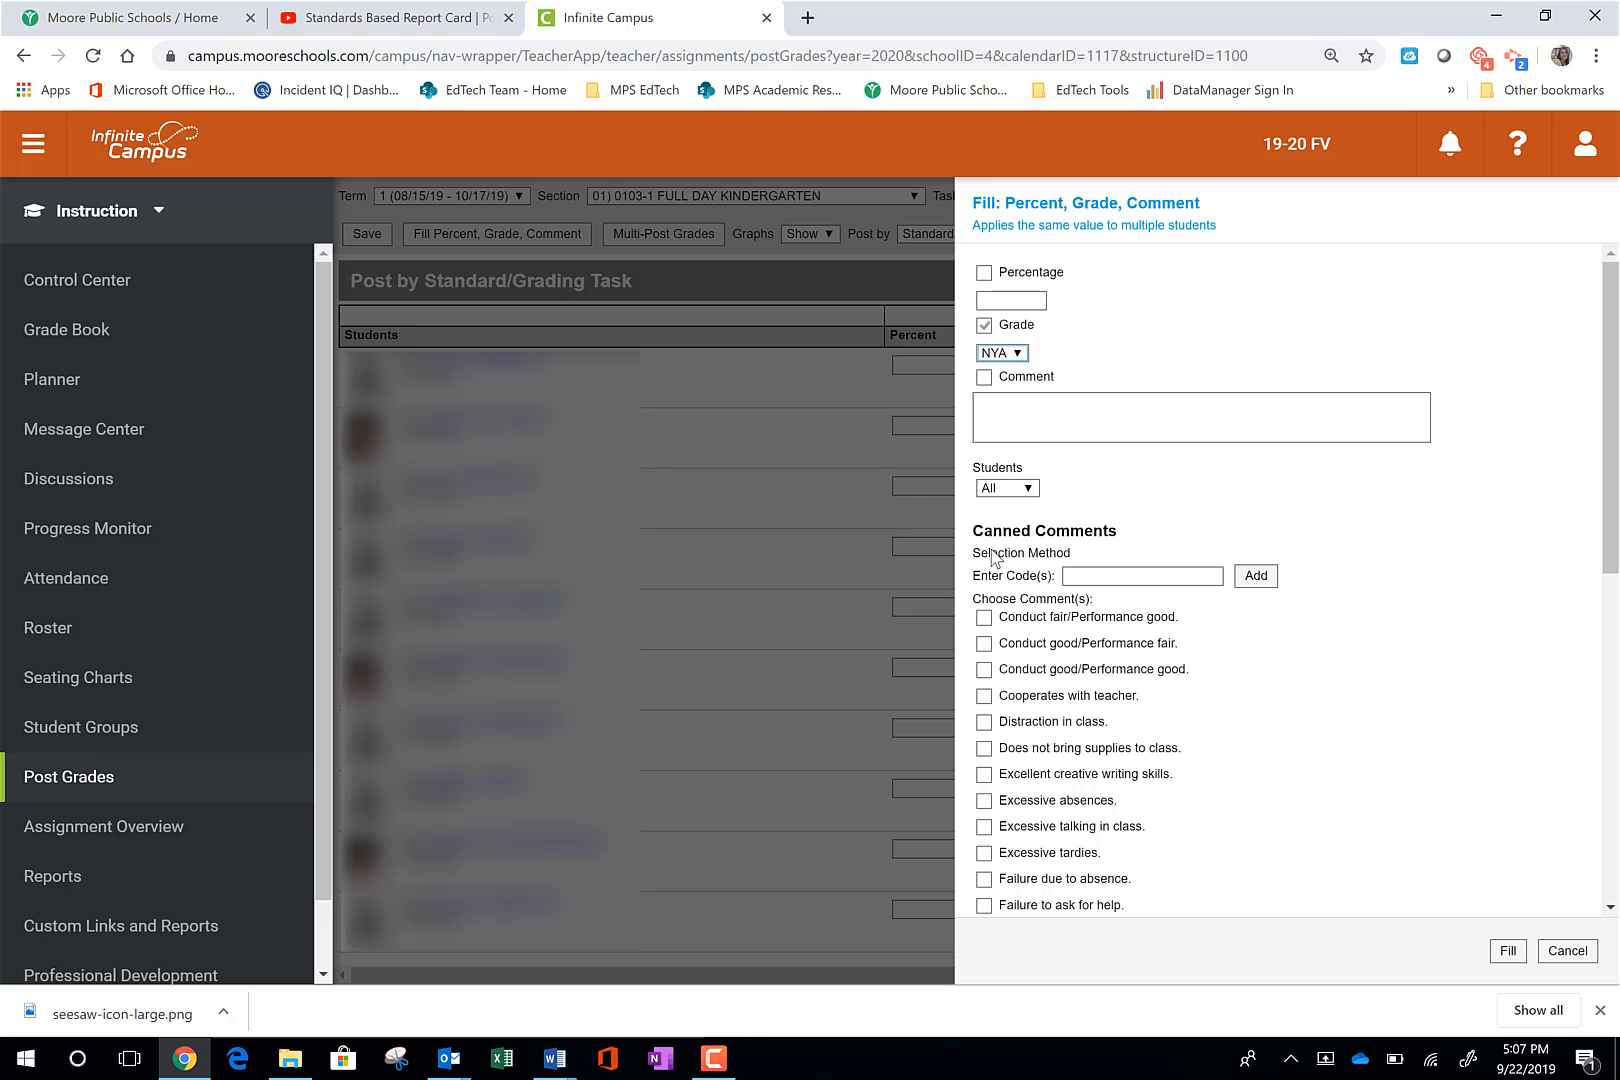
pyautogui.click(1505, 952)
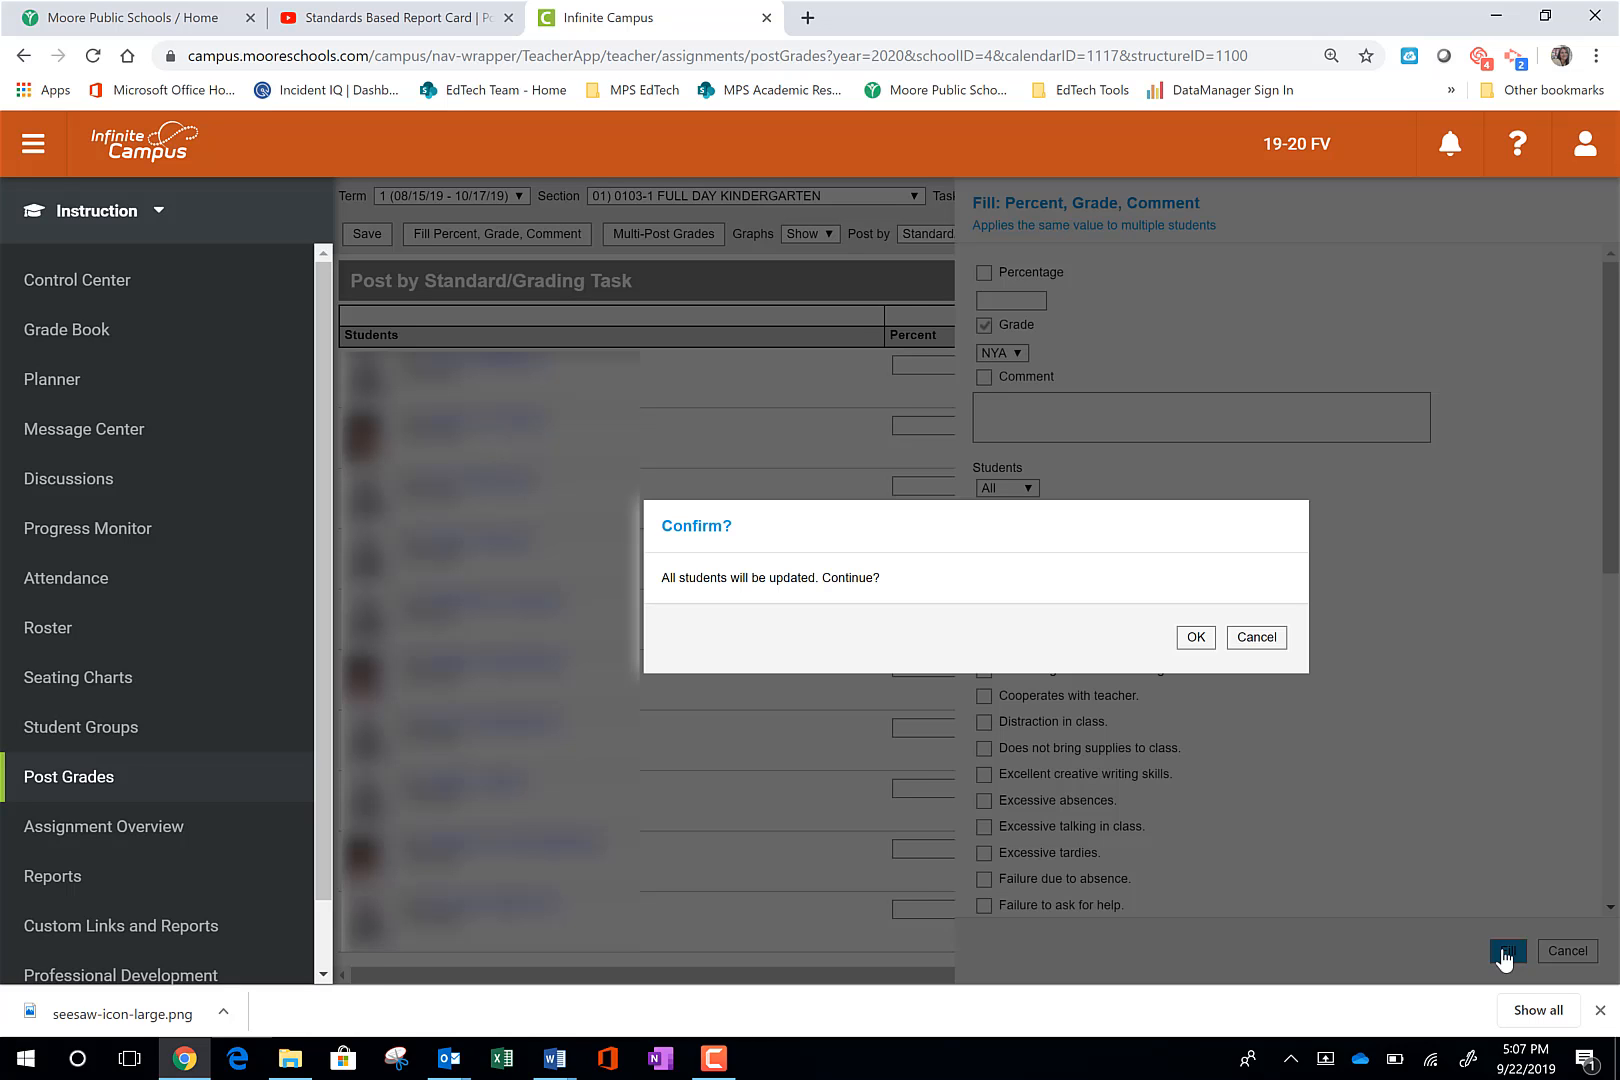
pyautogui.click(1195, 636)
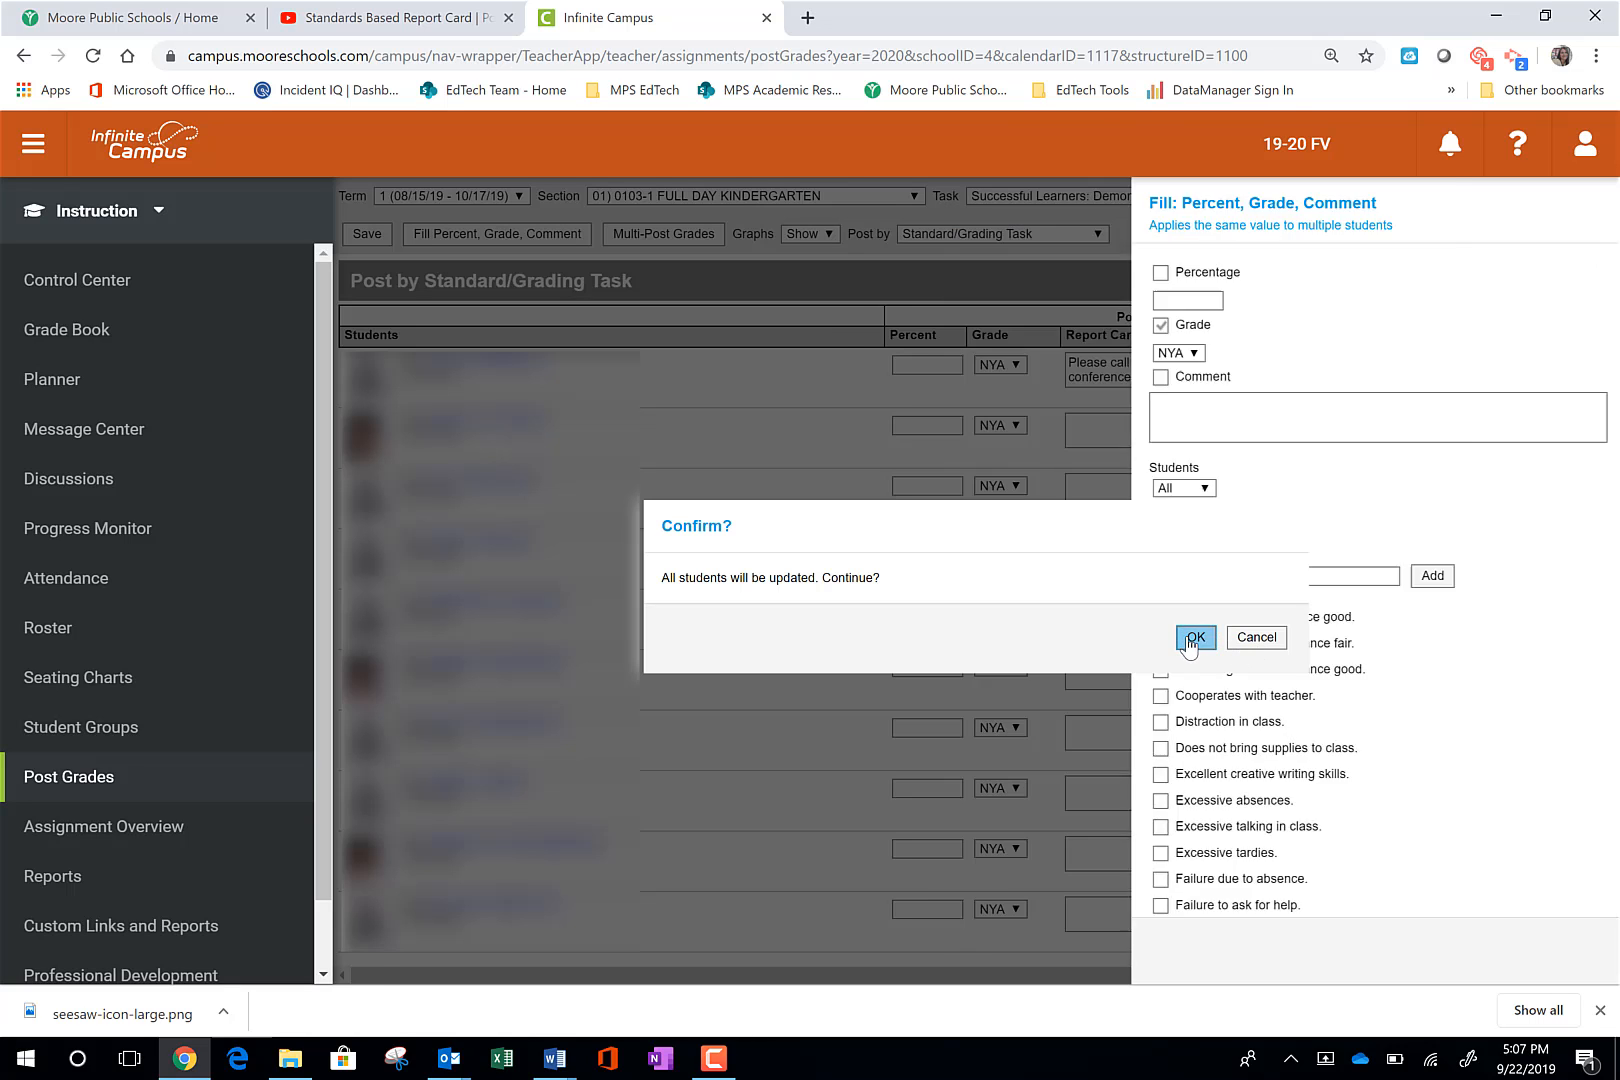